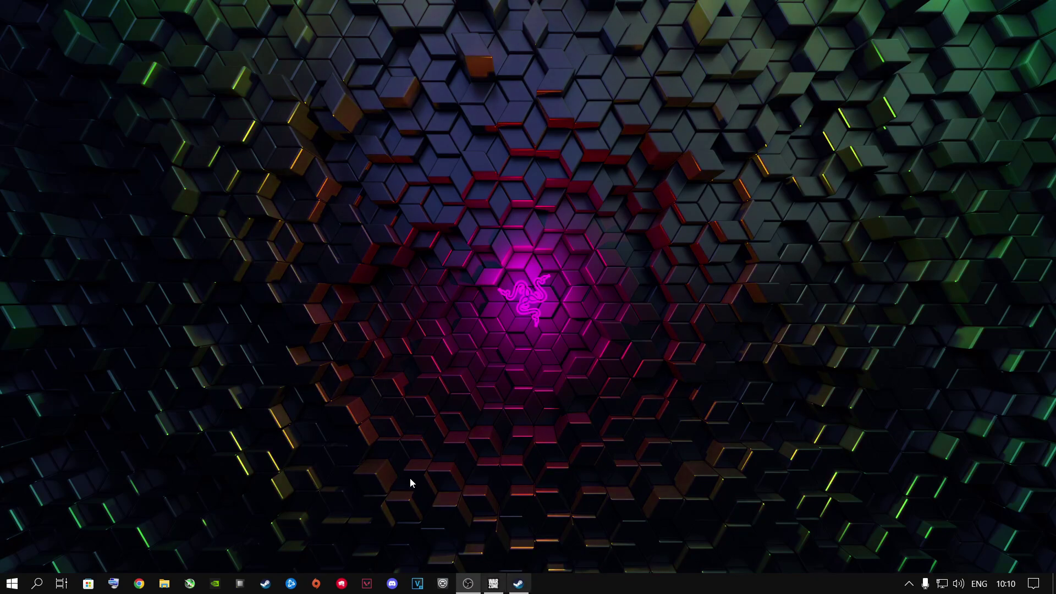
- Open the Edit power plan settings from Windows search and go up to the Power Options overview
click(37, 584)
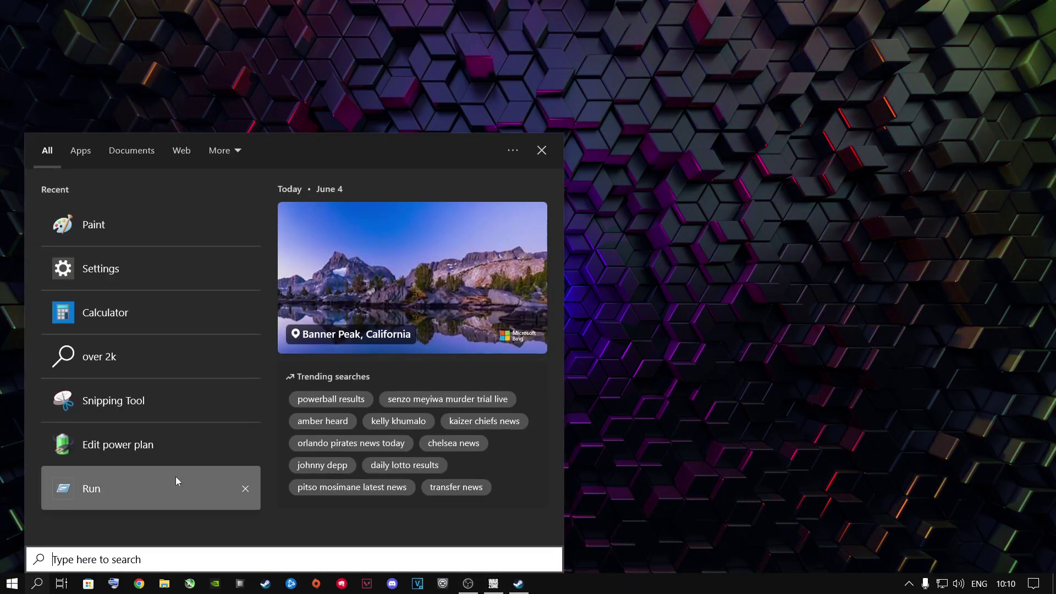
text(edit power plan)
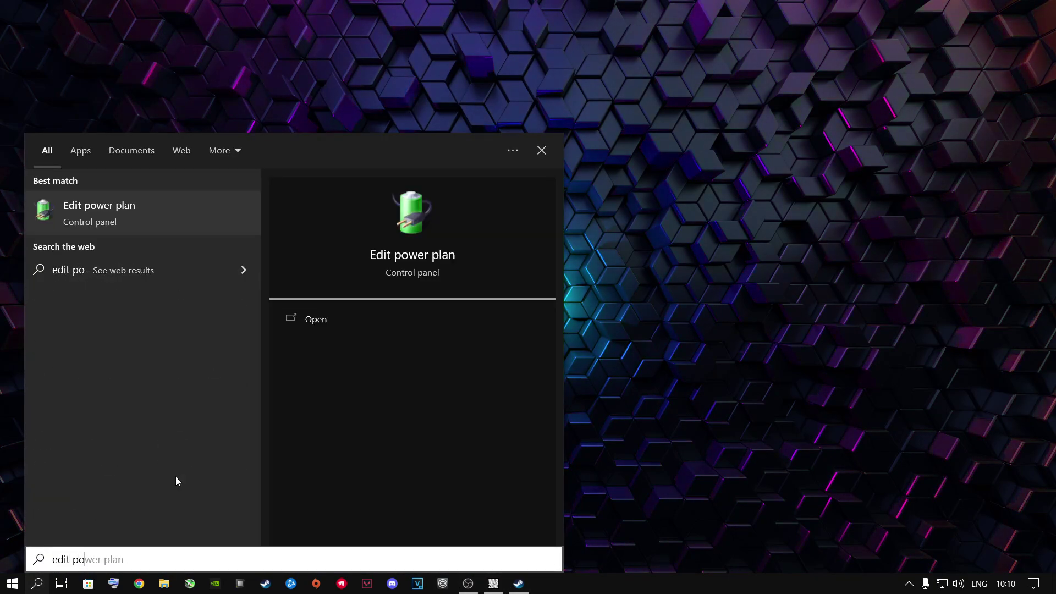
key(Return)
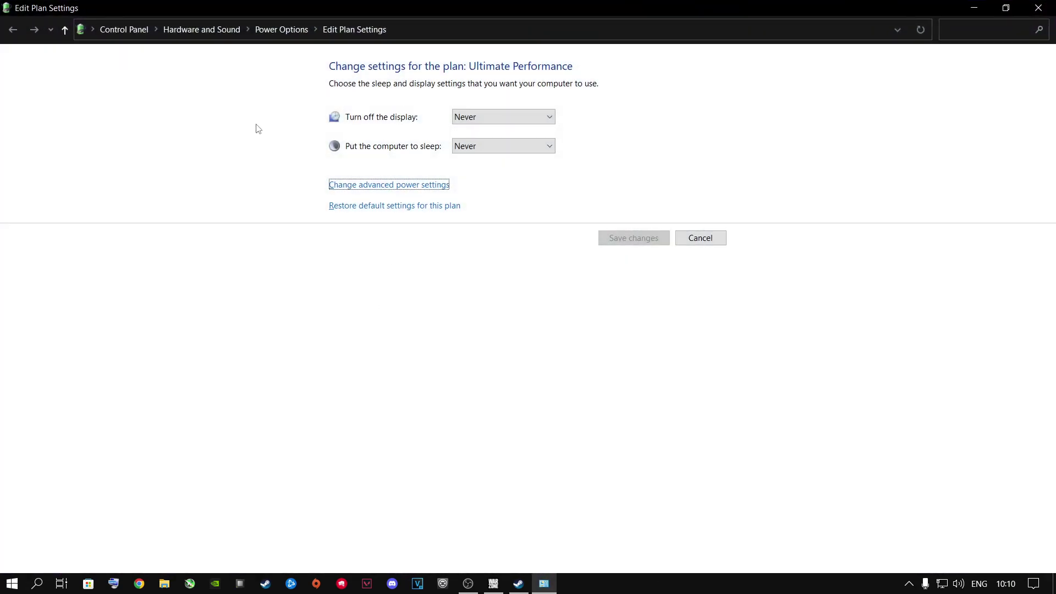
click(282, 29)
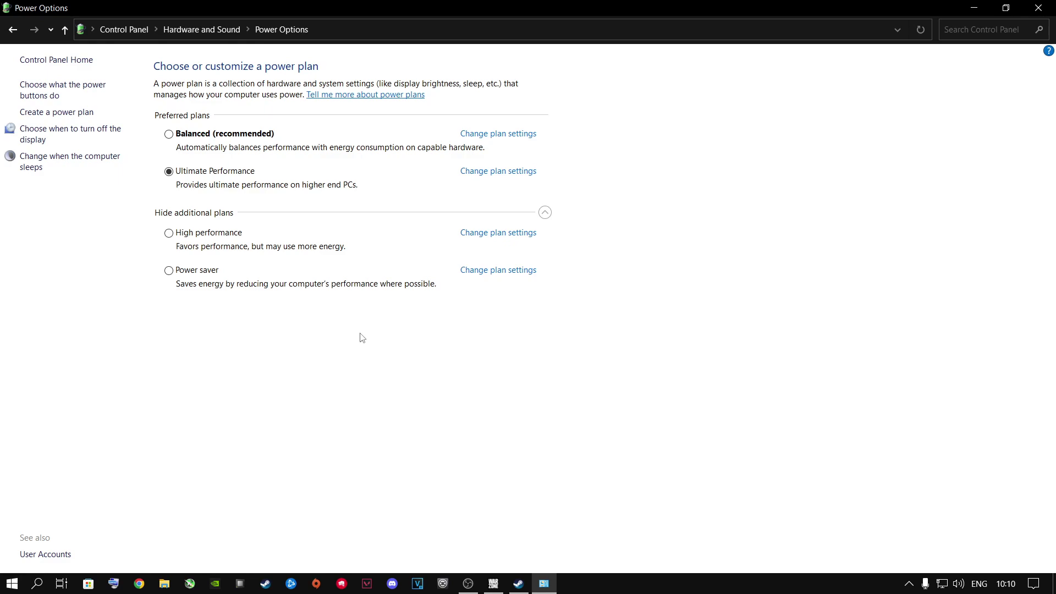
- Inspect the processor power management entries in the advanced settings of the Ultimate Performance plan
click(475, 175)
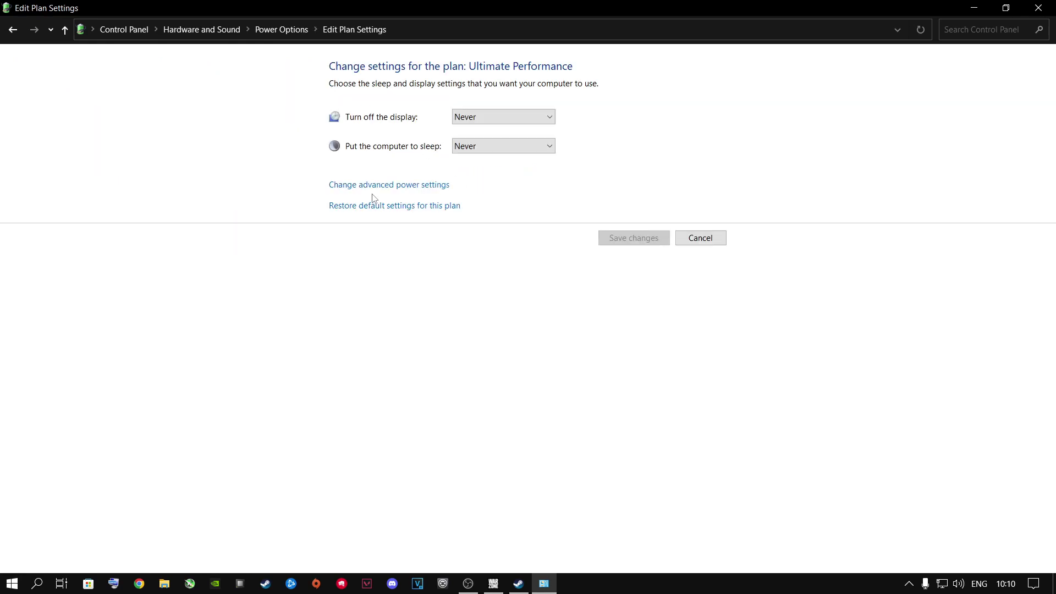
click(367, 186)
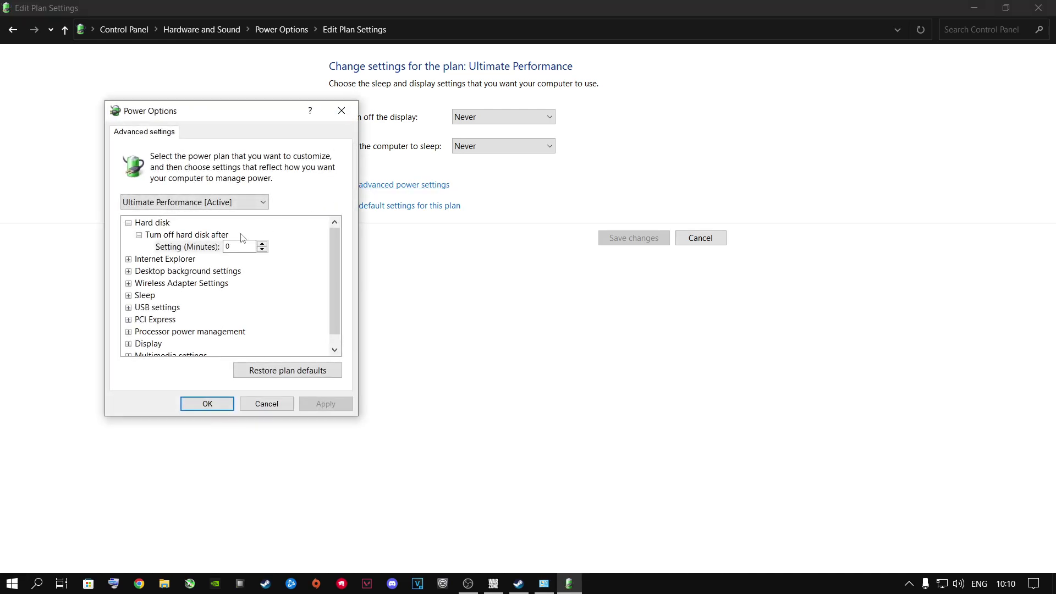
scroll(317, 260, down, 1)
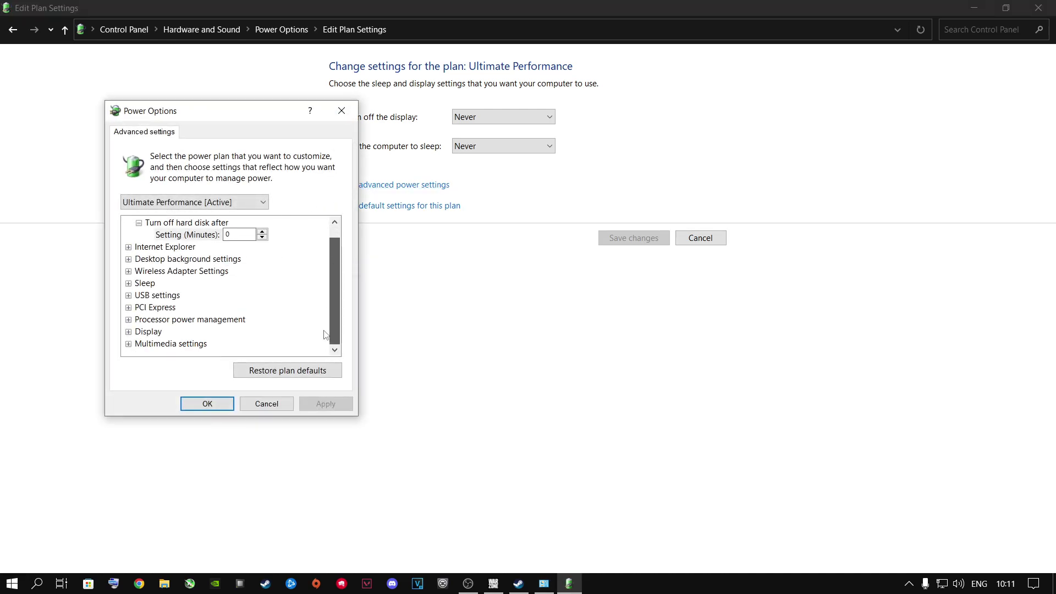
click(128, 319)
double_click(165, 320)
click(207, 404)
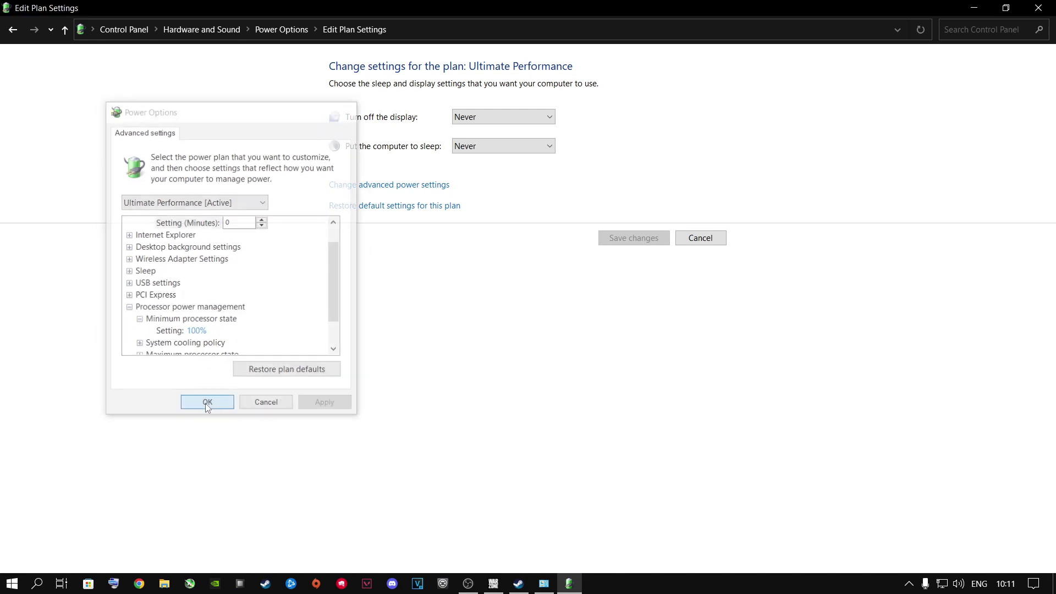
- Create a new power plan based on High performance and name it "Best Settings For Everything"
click(277, 30)
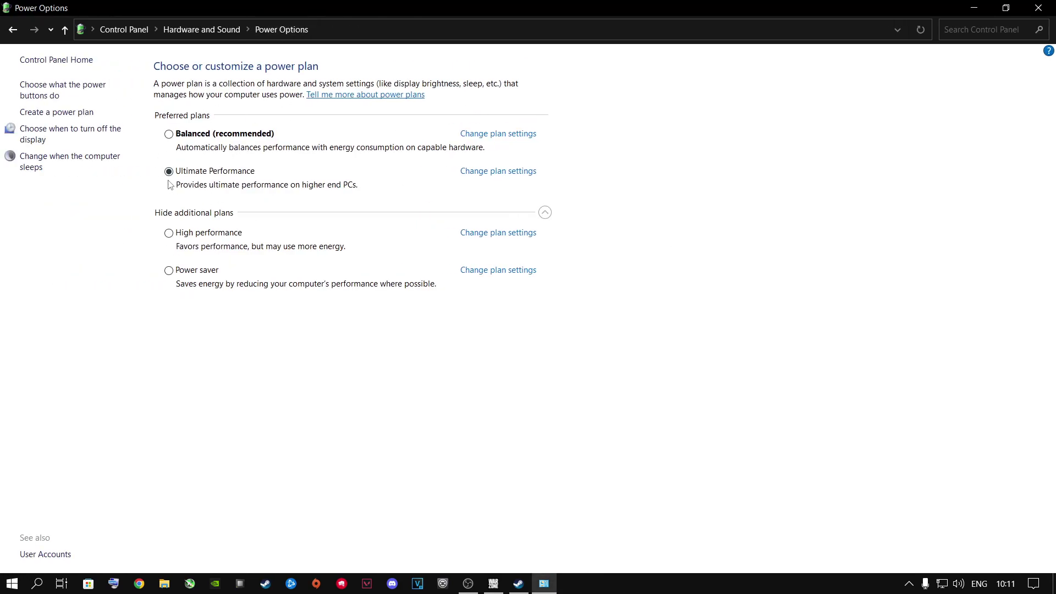
click(37, 113)
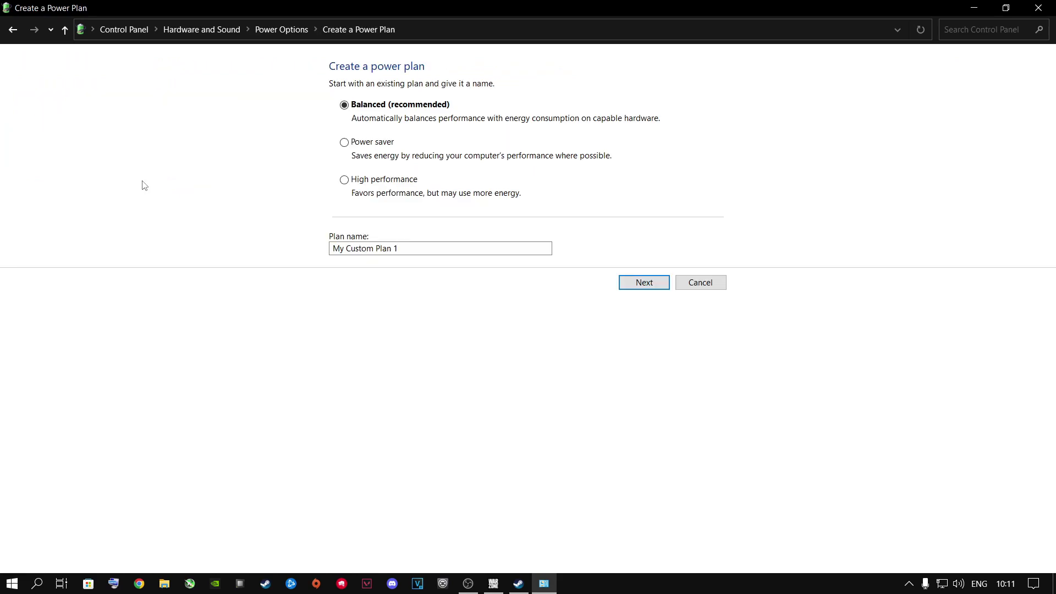
click(346, 180)
click(331, 248)
double_click(401, 248)
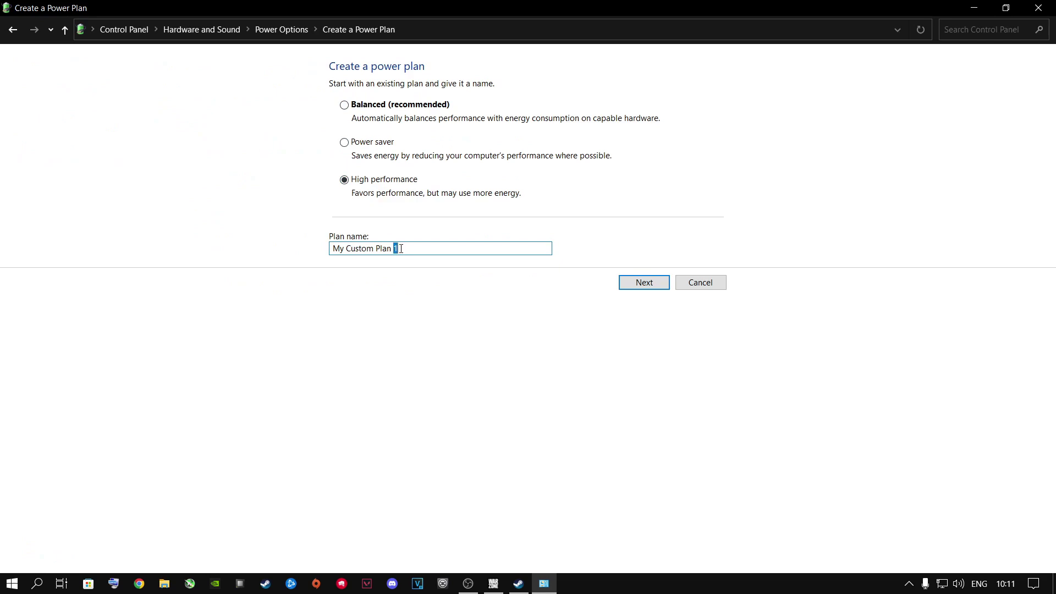
key(BackSpace)
key(BackSpace)
key(BackSpace)
key(BackSpace)
key(BackSpace)
key(BackSpace)
key(BackSpace)
key(BackSpace)
key(BackSpace)
key(BackSpace)
key(BackSpace)
key(BackSpace)
key(BackSpace)
key(BackSpace)
key(BackSpace)
text(Best Settings For Everything)
click(632, 282)
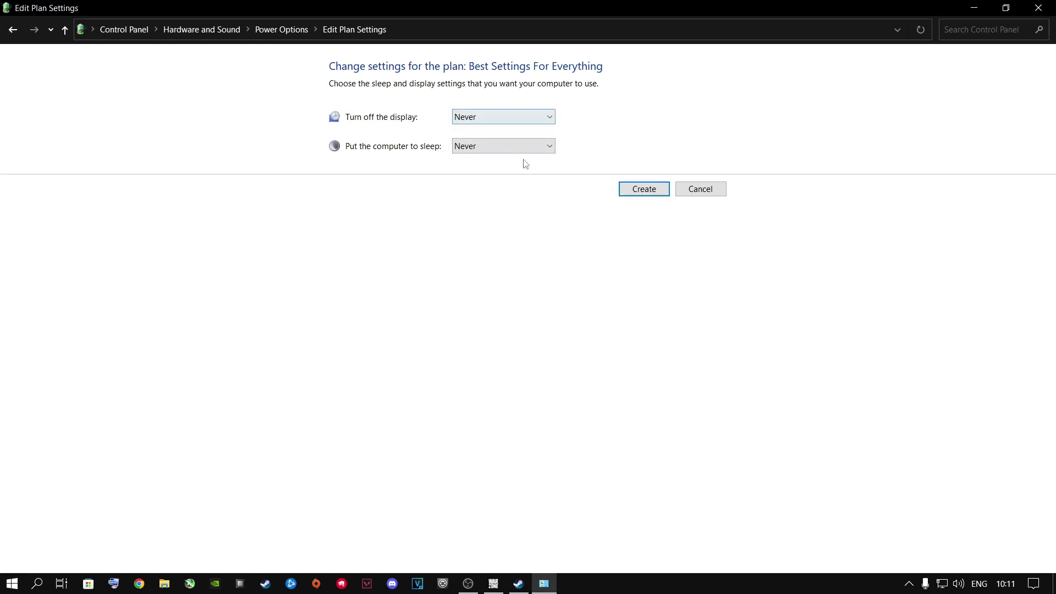
click(632, 191)
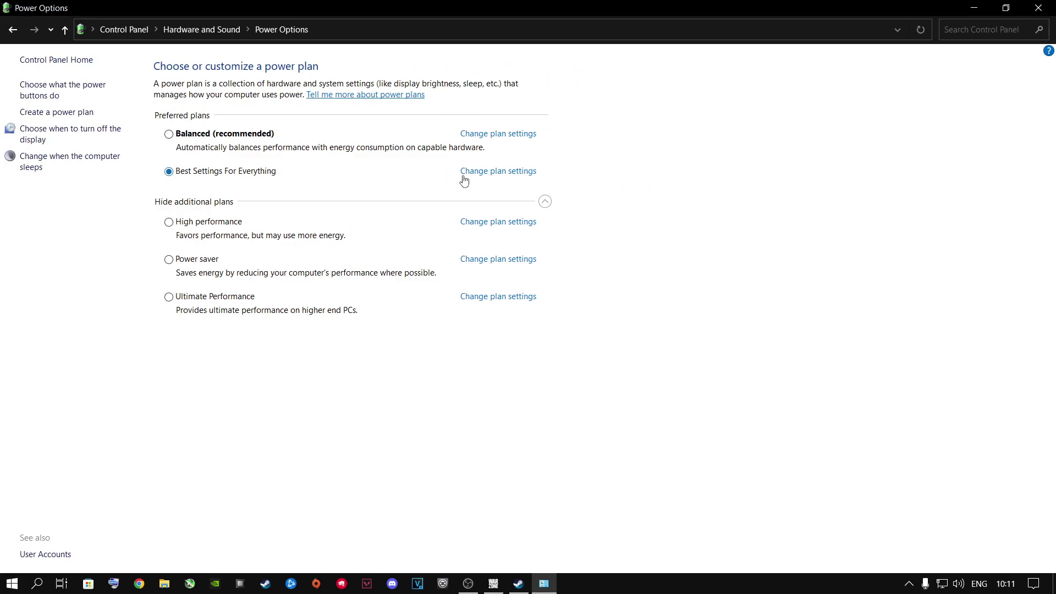
- In the advanced settings of the Best Settings For Everything plan, set Turn off hard disk after to 0 minutes and apply it
click(472, 177)
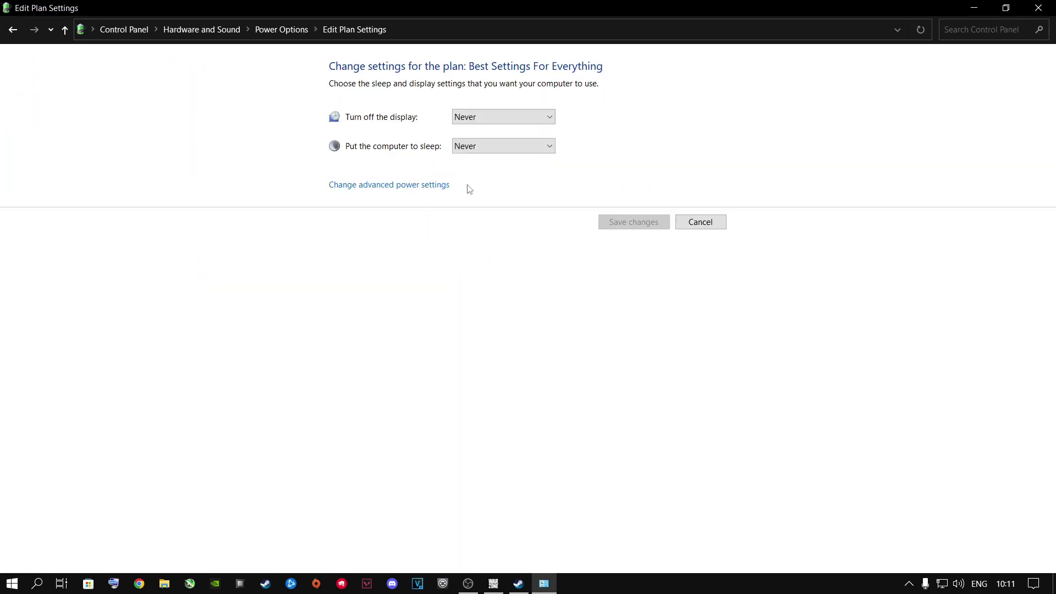
click(369, 186)
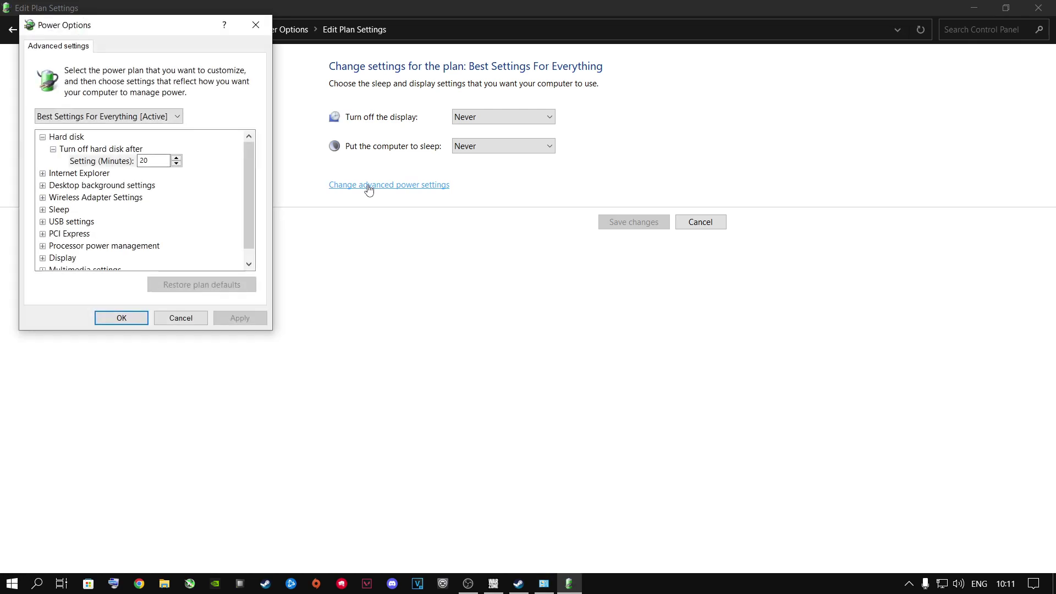
key(BackSpace)
text(0)
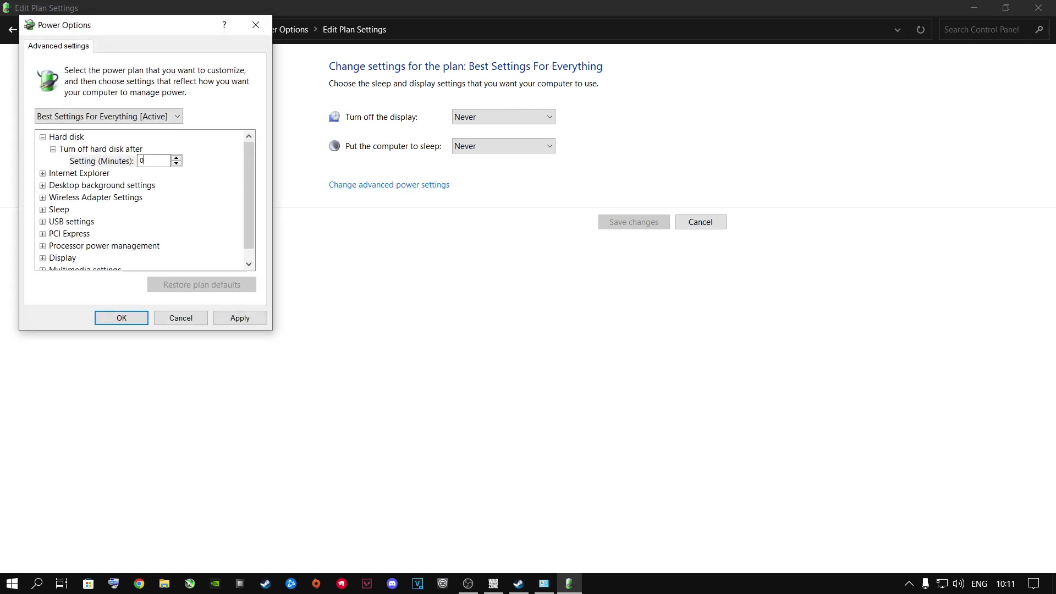
click(241, 318)
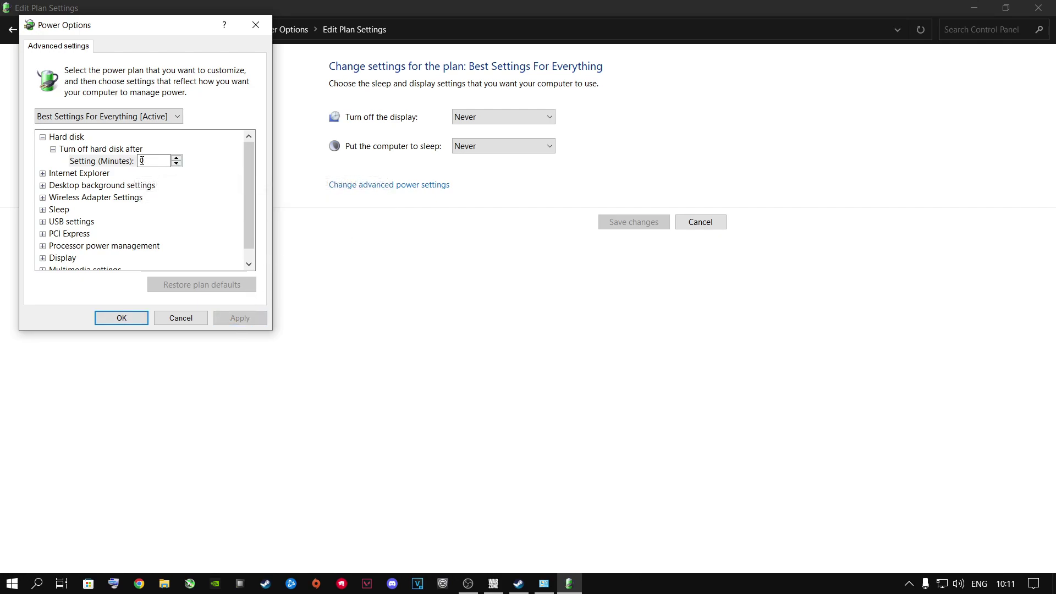
click(108, 174)
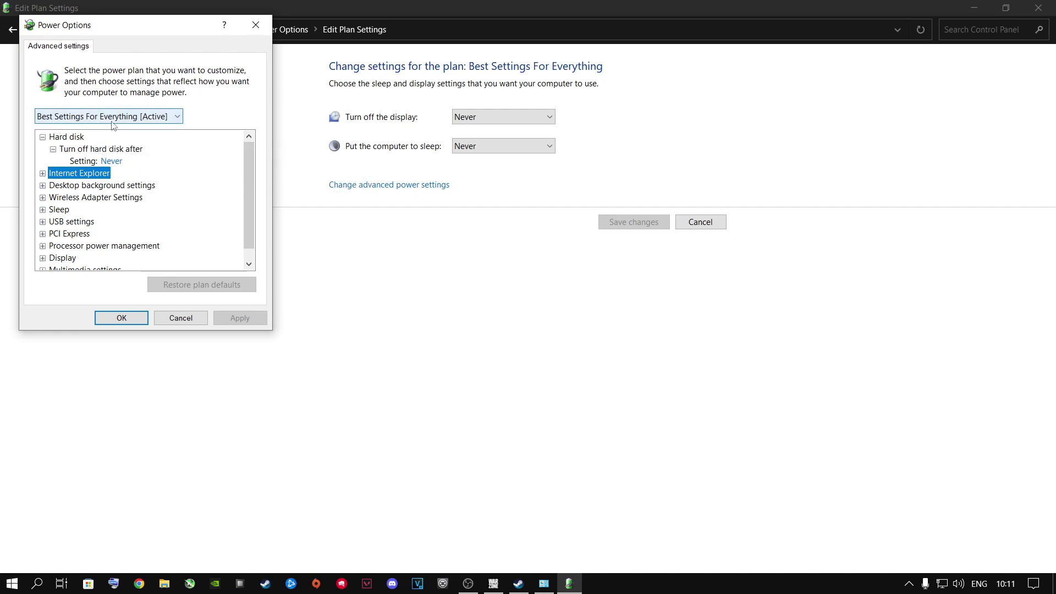
- Check the plan's minimum and maximum processor state under Processor power management, then close the power settings
scroll(245, 256, down, 1)
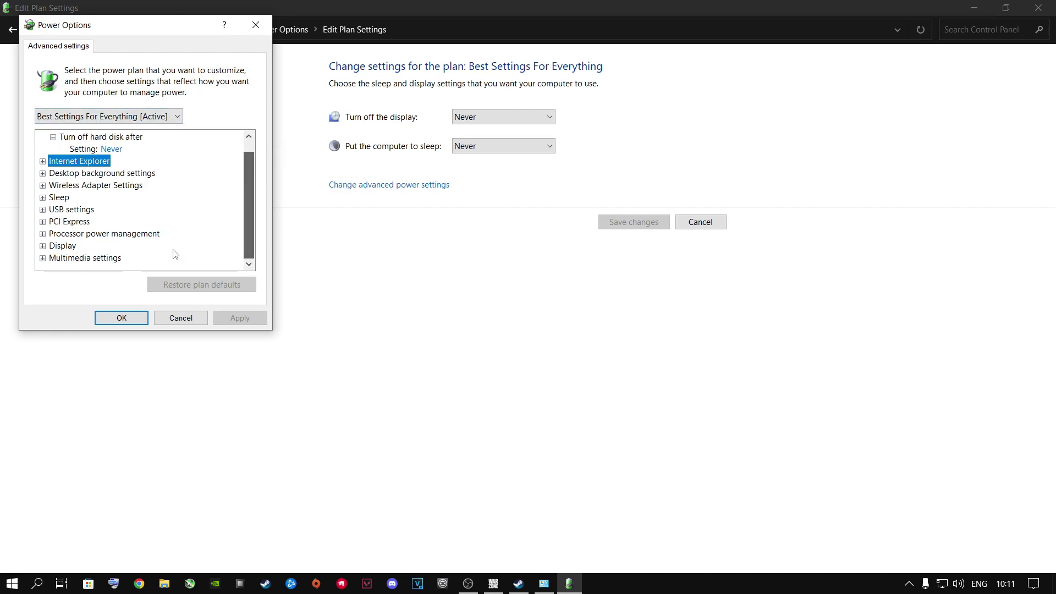
click(43, 235)
click(53, 234)
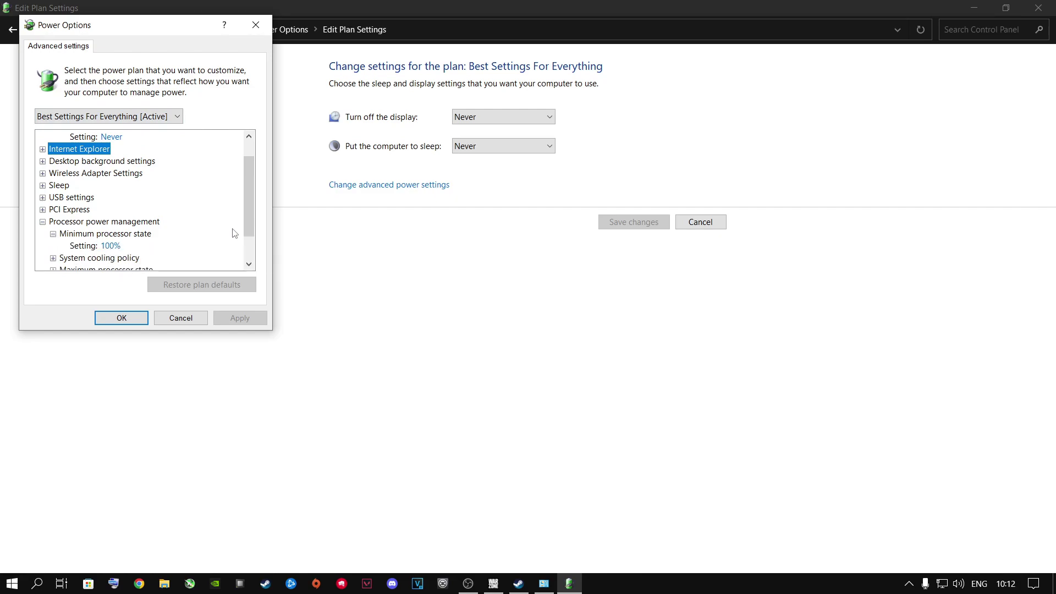
scroll(251, 203, down, 1)
click(53, 233)
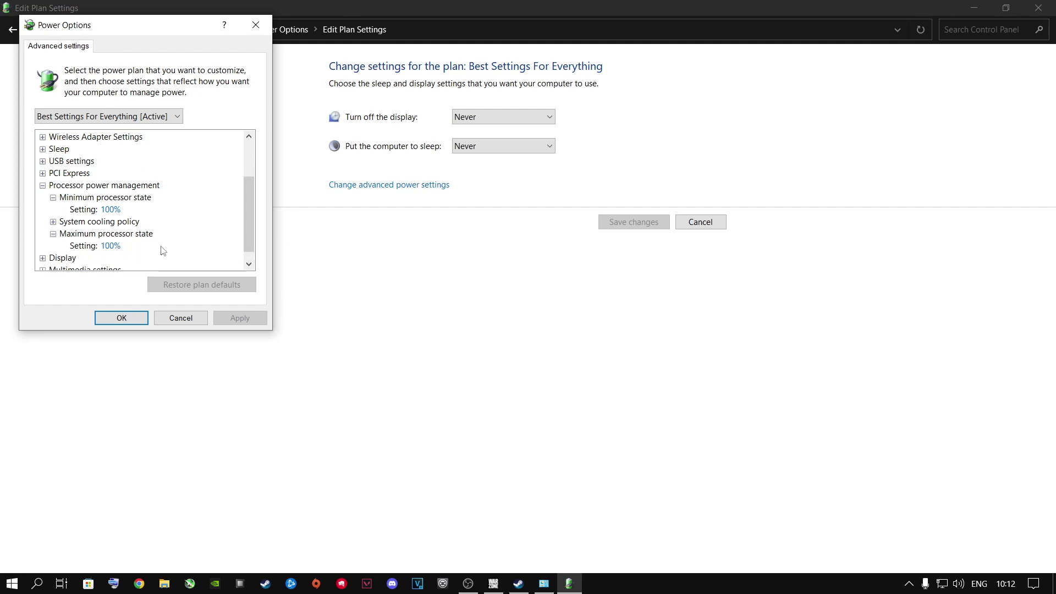
scroll(160, 245, down, 1)
click(135, 317)
click(1039, 8)
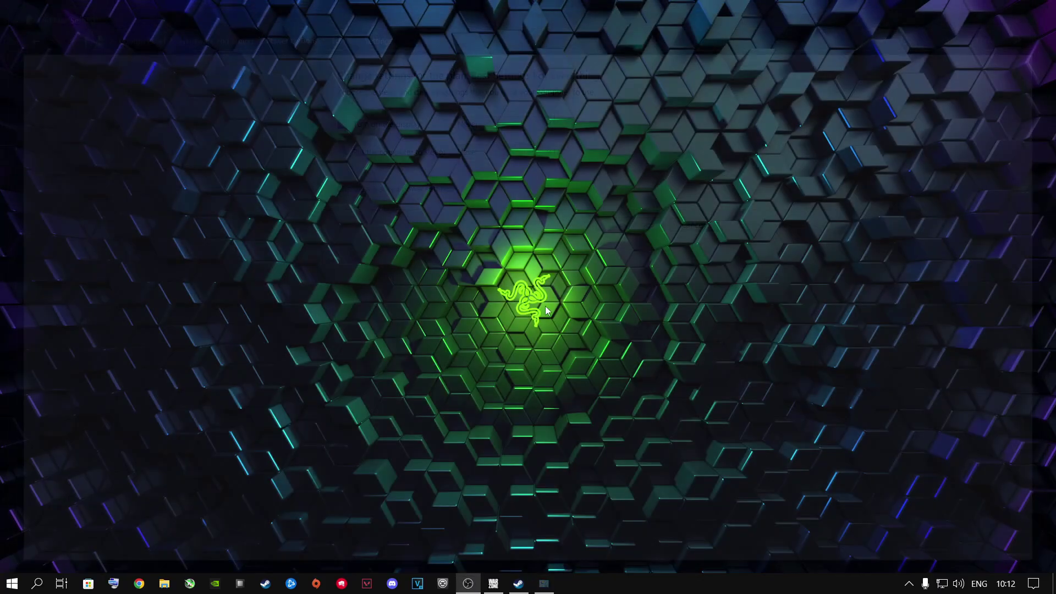
- Open the Background apps page in the Privacy section of Windows Settings
click(37, 583)
text(settings)
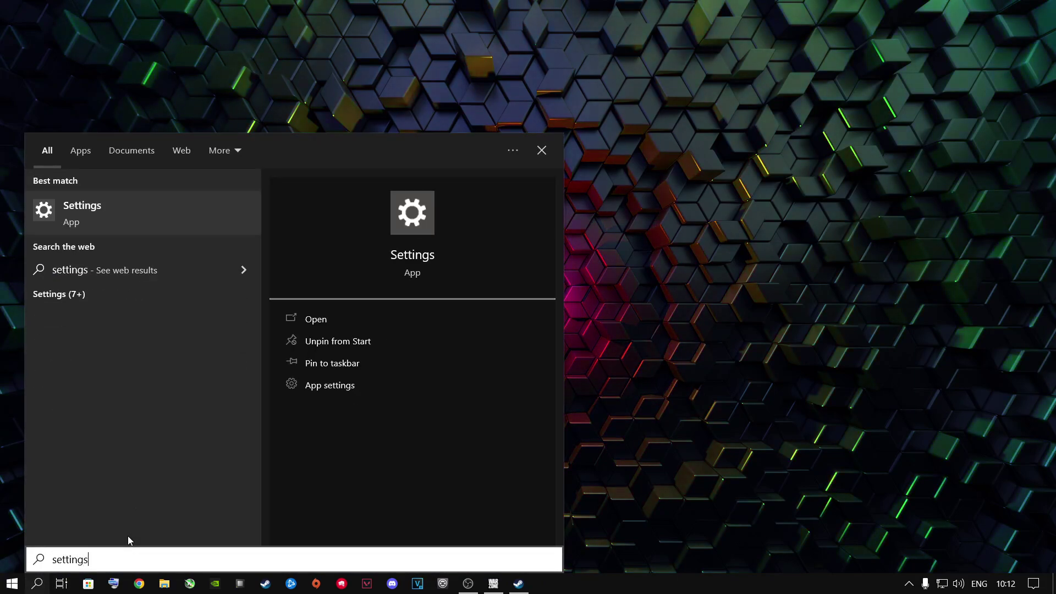
key(Return)
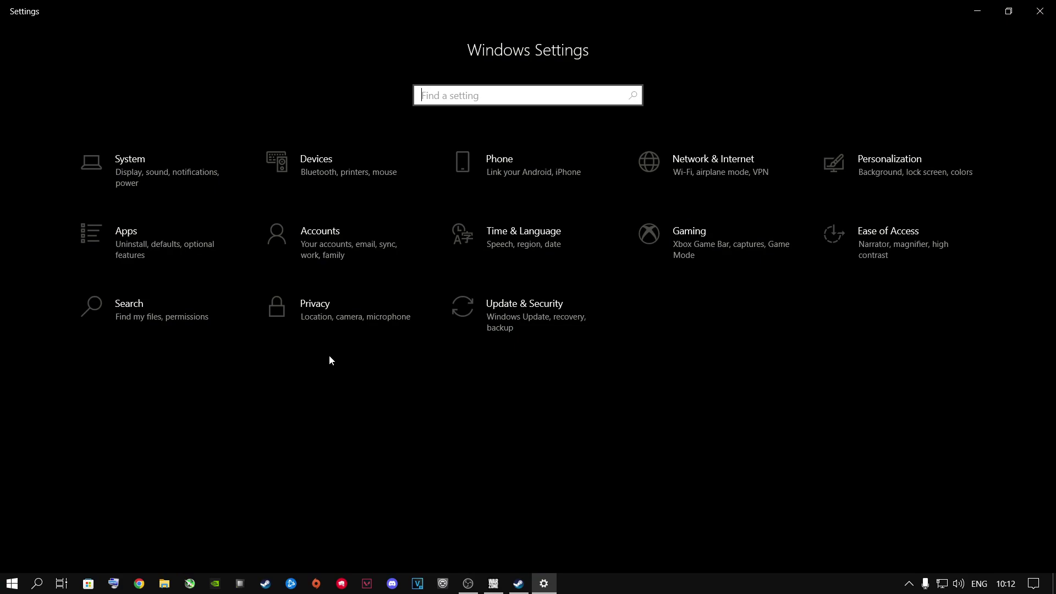
click(308, 314)
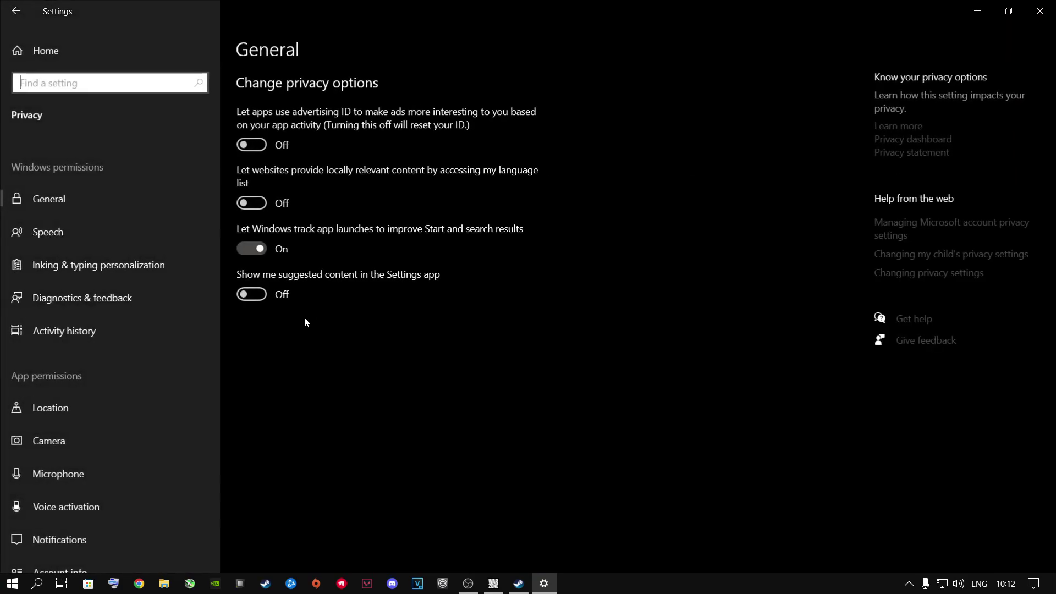
scroll(117, 330, down, 10)
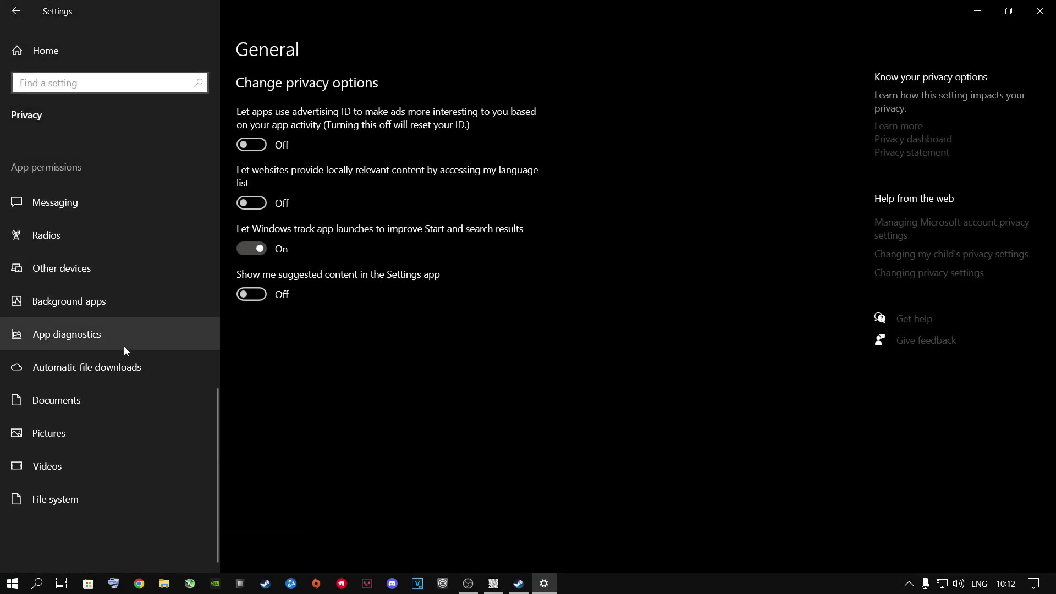
click(80, 303)
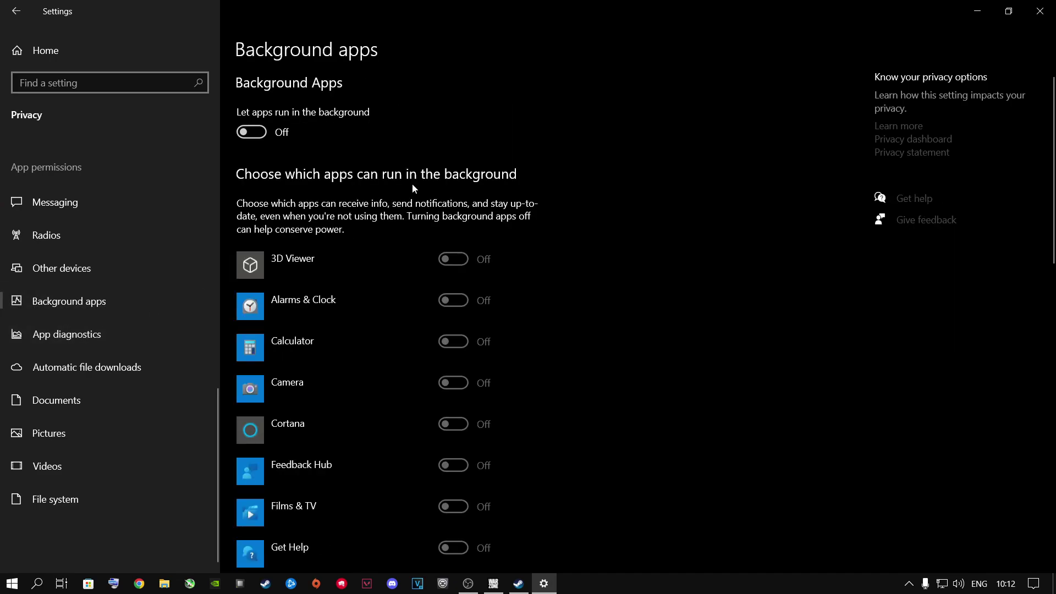
- Allow apps to run in the background, look through the per-app list, and switch background apps off again
click(257, 138)
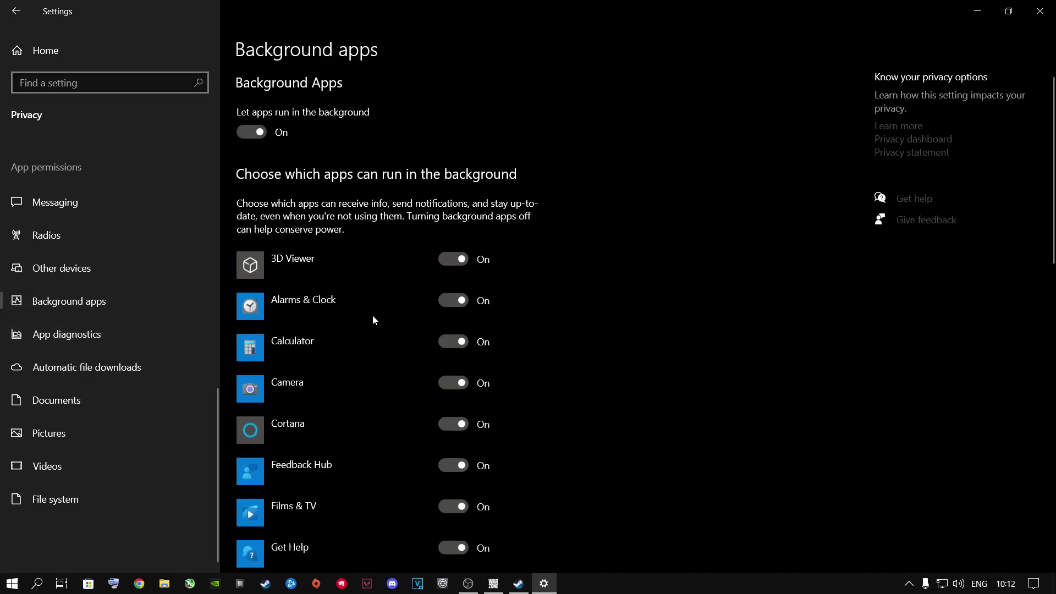
scroll(407, 377, down, 12)
scroll(407, 376, up, 12)
scroll(427, 322, down, 5)
scroll(430, 406, down, 11)
scroll(347, 380, up, 10)
scroll(311, 376, up, 6)
click(256, 135)
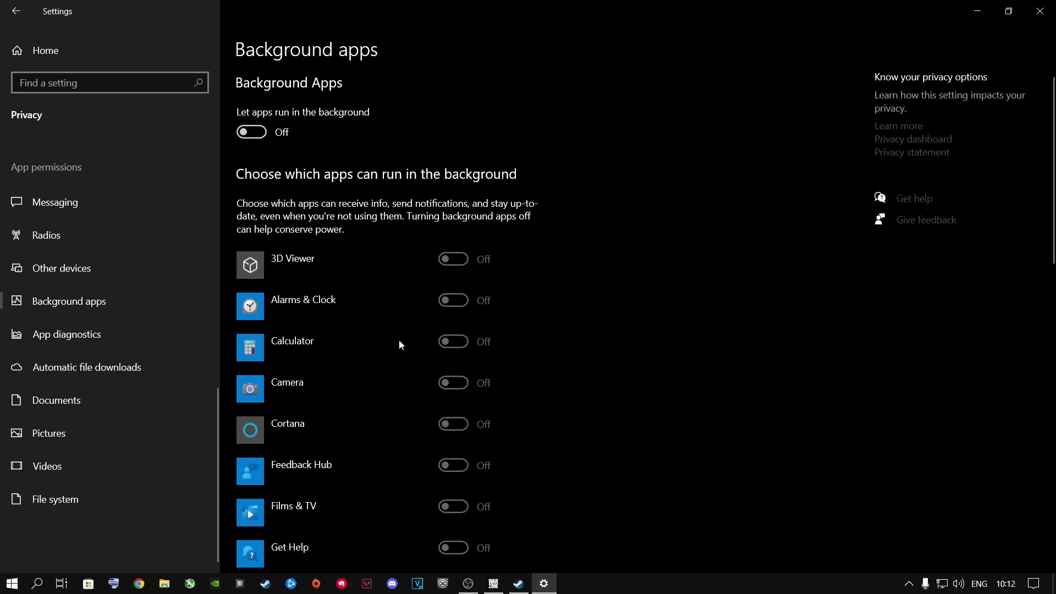
scroll(410, 311, down, 8)
scroll(384, 372, up, 8)
- Go to the Gaming section of Windows Settings and toggle Game Mode
click(59, 61)
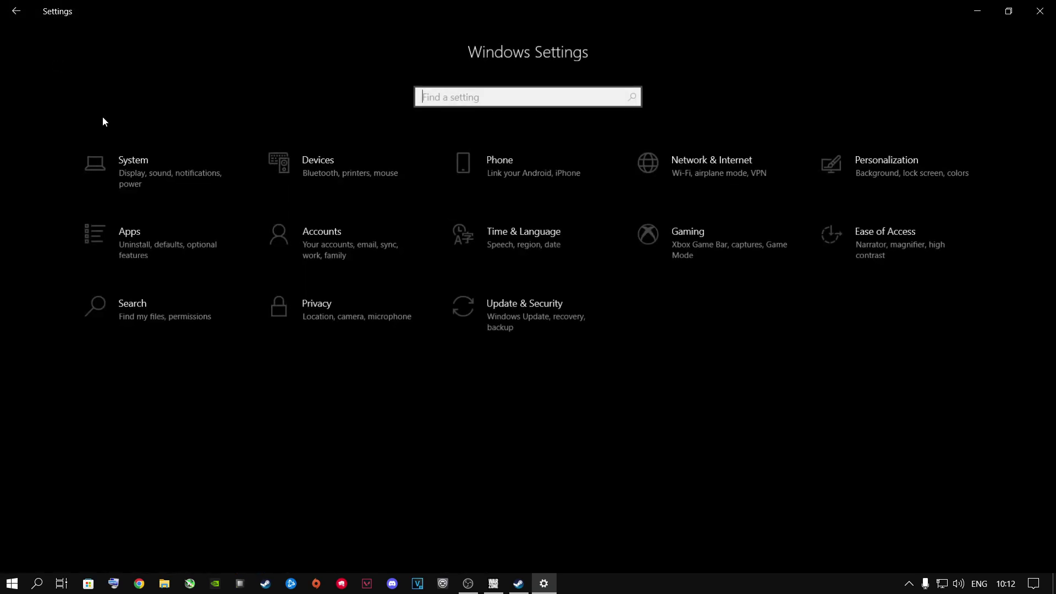
click(681, 250)
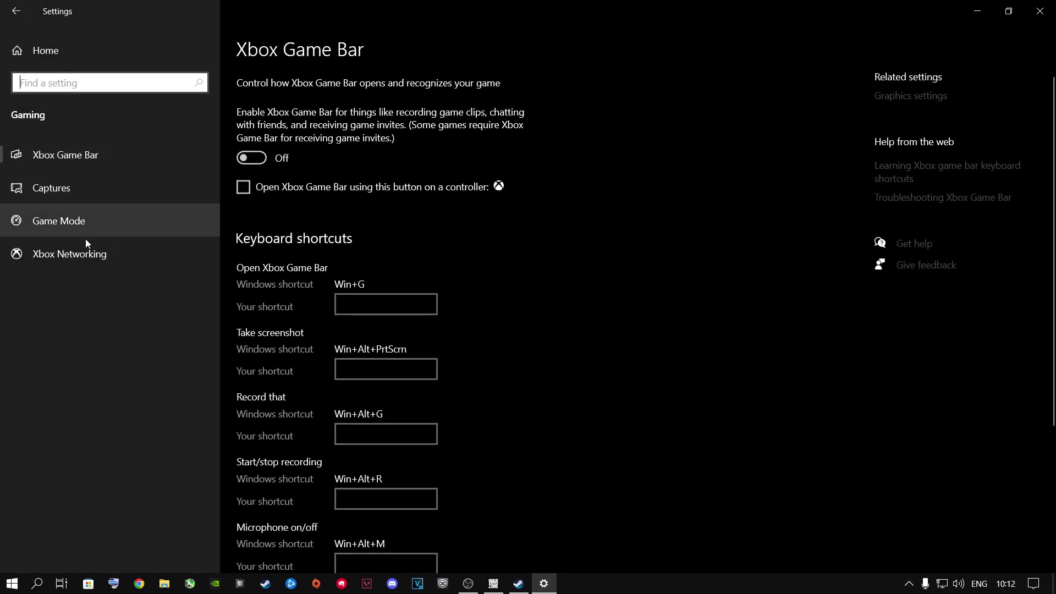
click(63, 222)
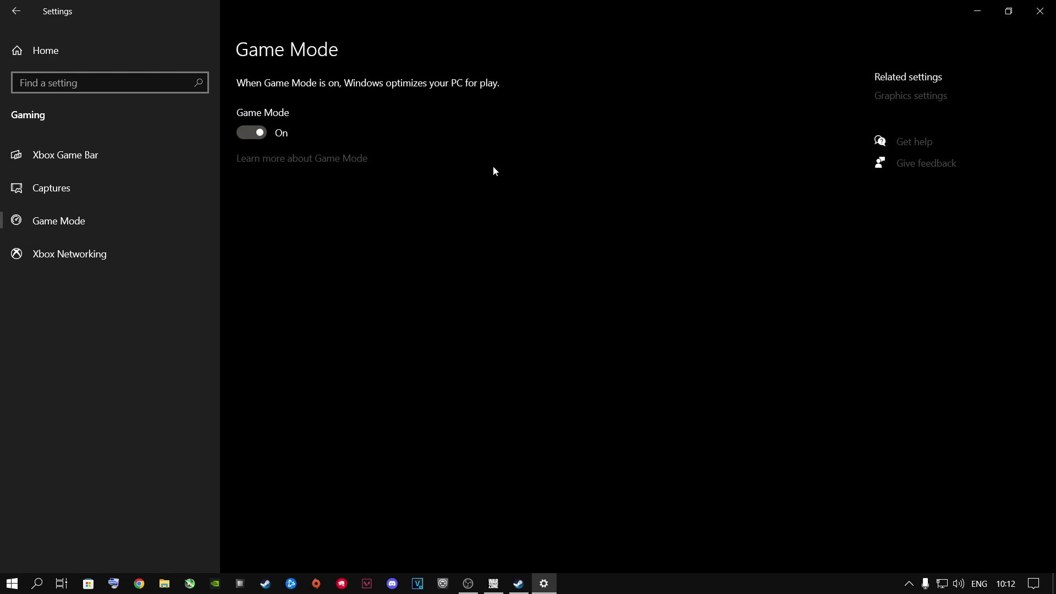
click(255, 138)
- Open the Graphics settings page related to Game Mode
click(897, 97)
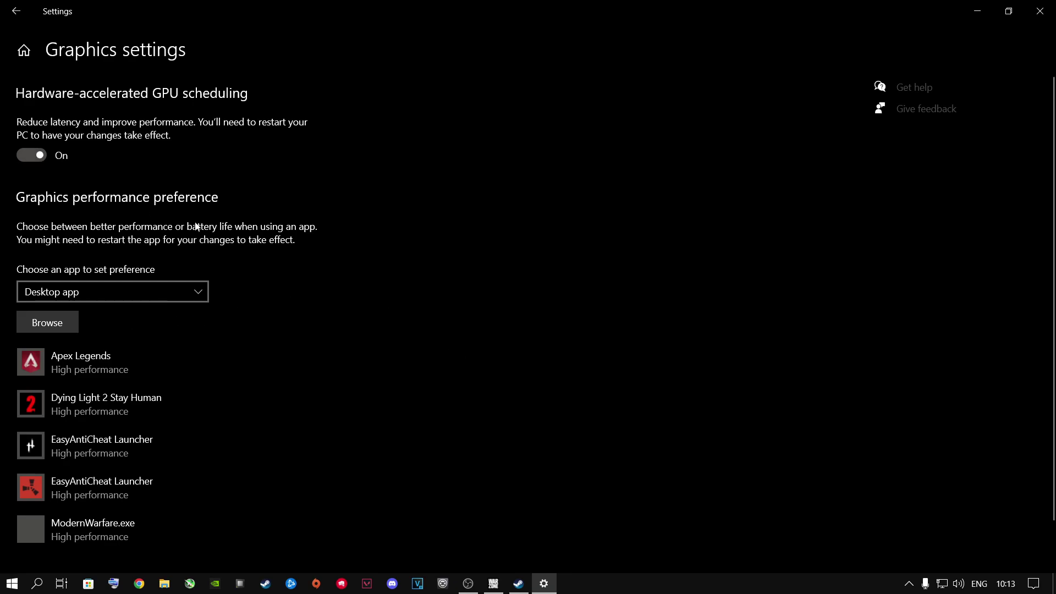
- Browse to ModernWarfare.exe in the Call of Duty Modern Warfare folder on the Online Games SSD (E:), and cancel without adding it
click(65, 326)
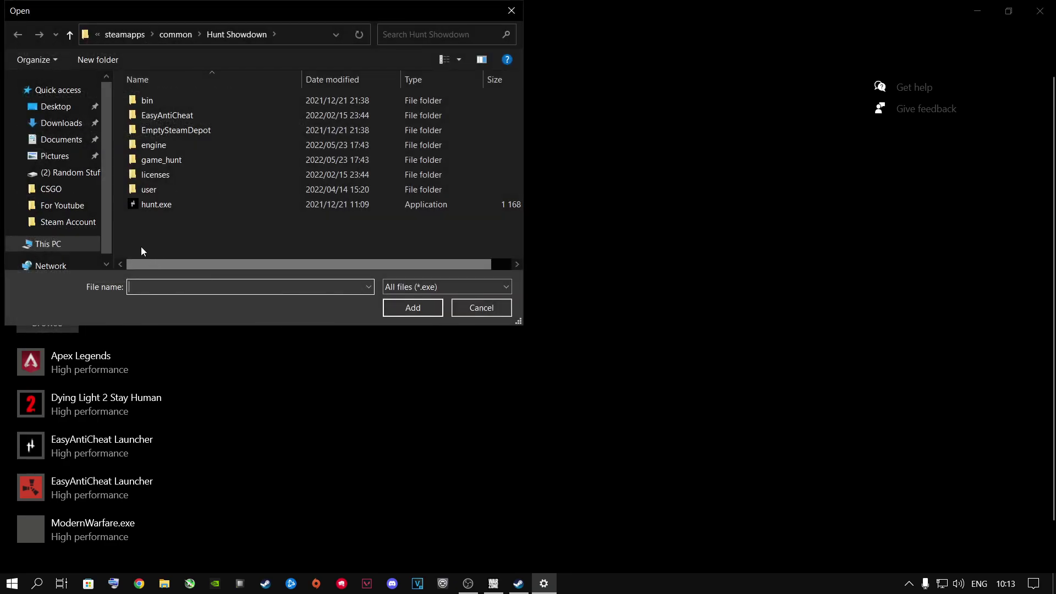
click(51, 246)
double_click(223, 246)
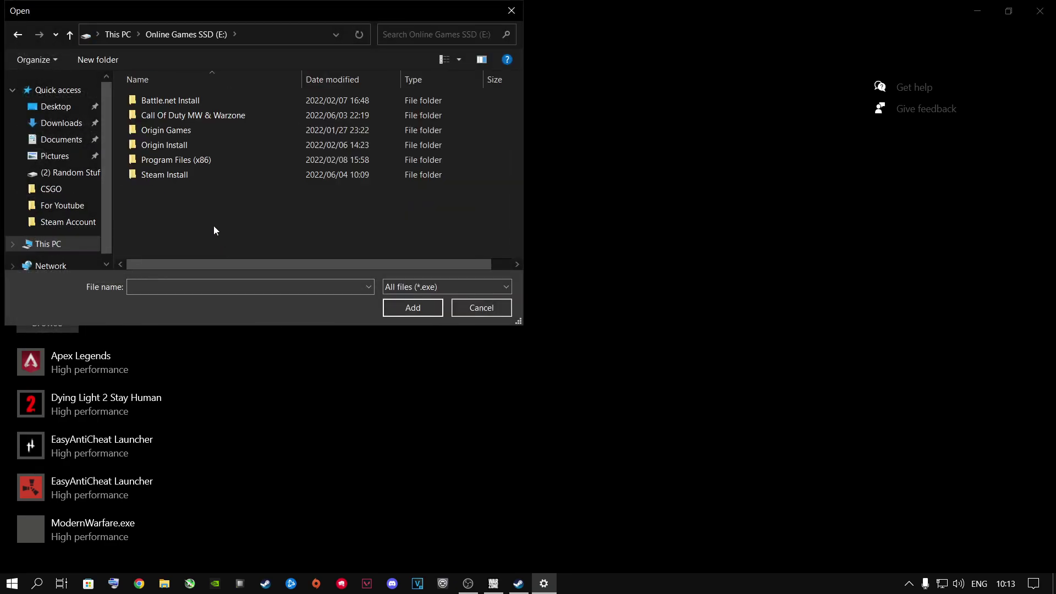
double_click(167, 110)
double_click(165, 99)
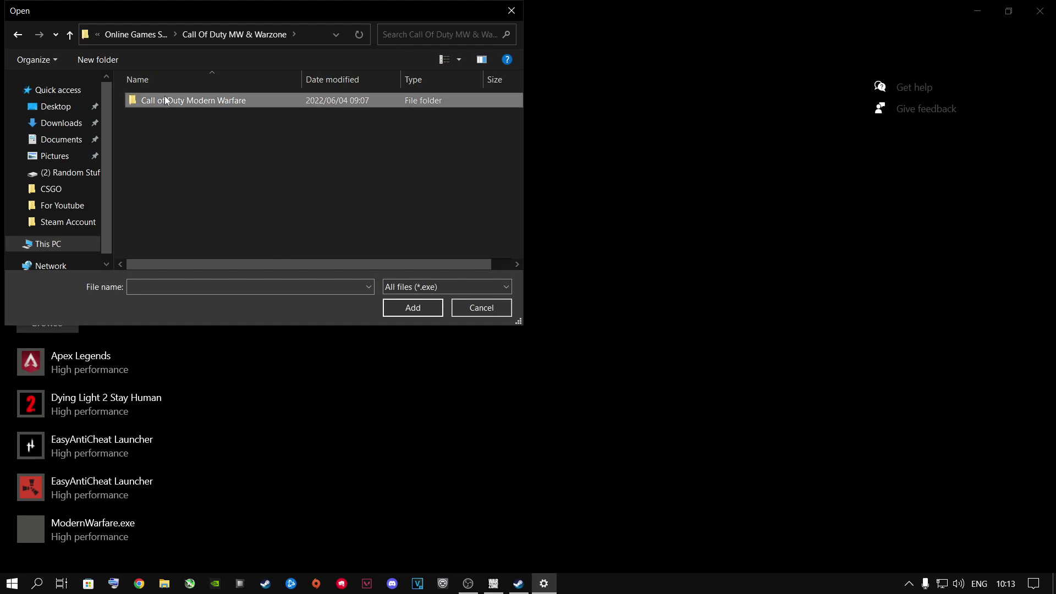
click(174, 220)
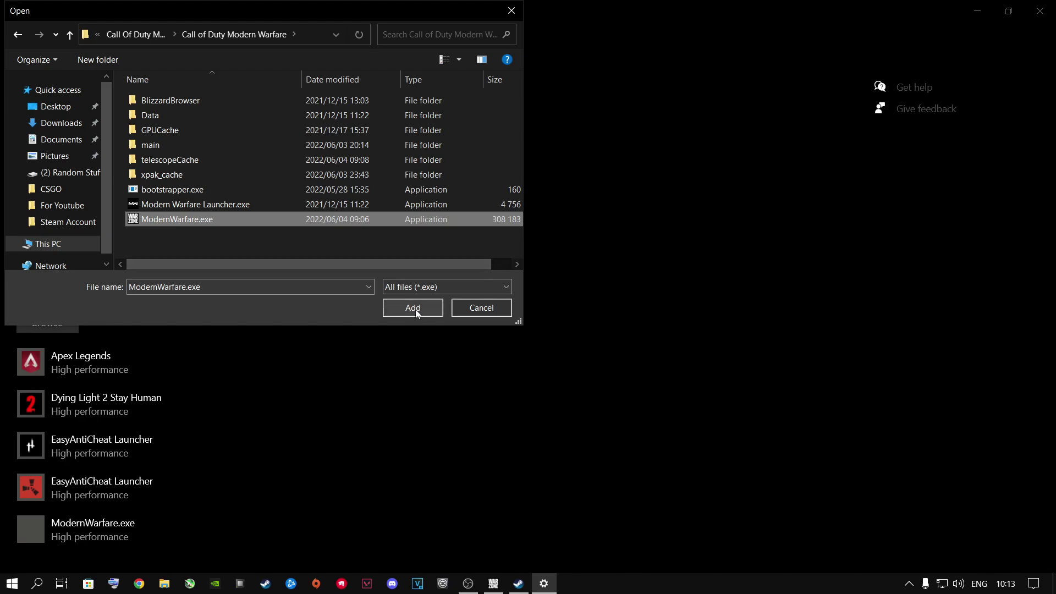
click(462, 309)
- Save High performance as the graphics preference for ModernWarfare.exe and close Settings
click(94, 529)
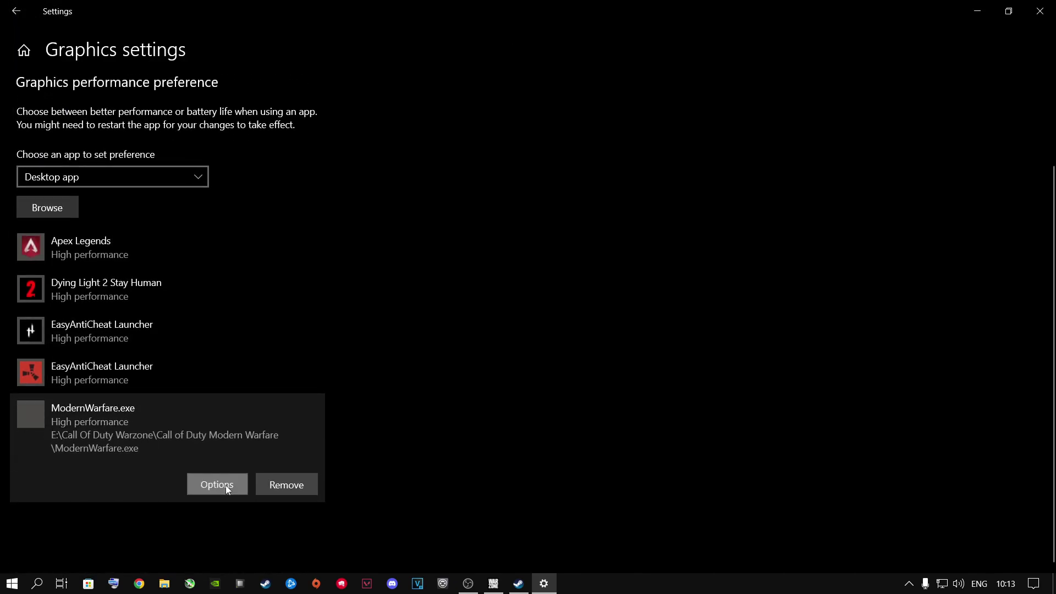
click(225, 485)
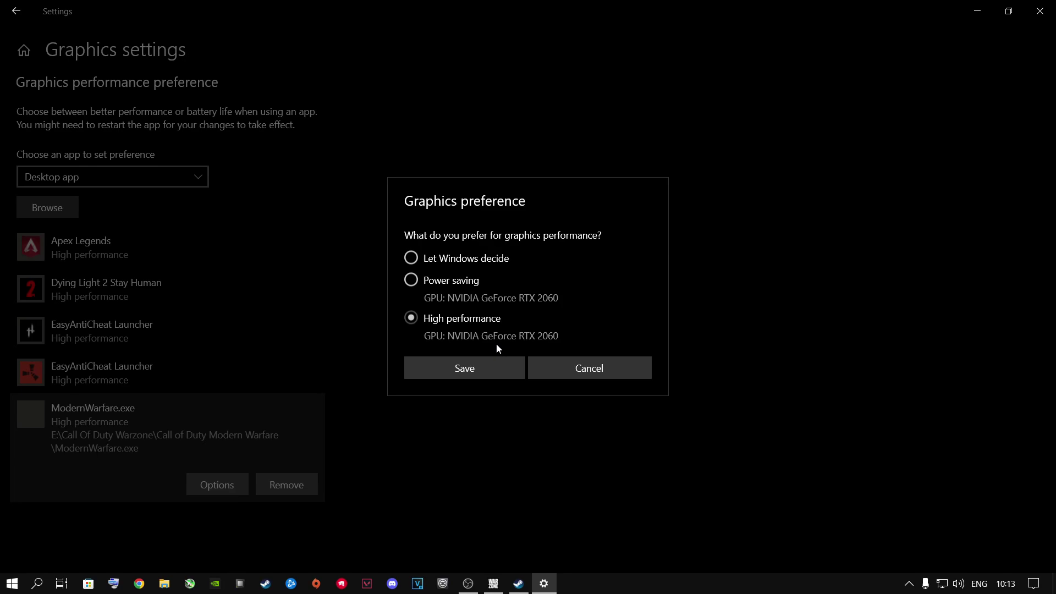
click(484, 362)
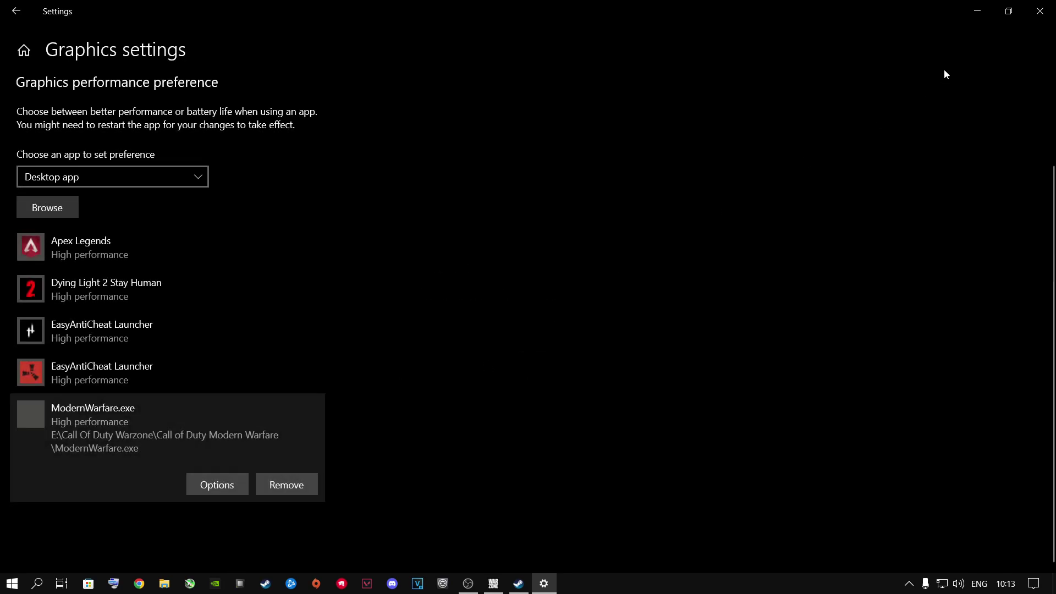
click(1039, 11)
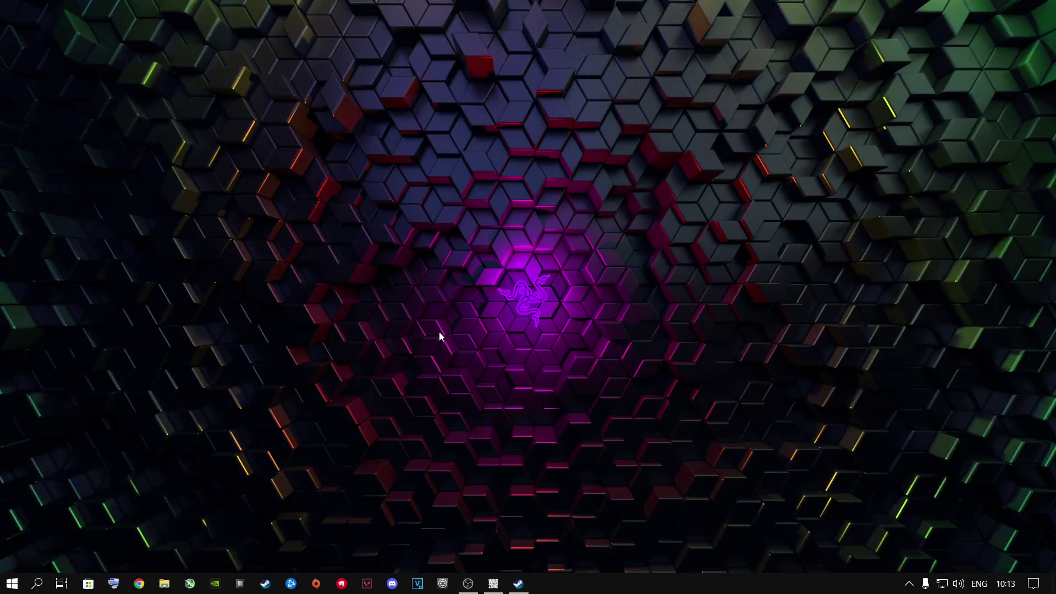
- Open the NVIDIA Control Panel from the desktop
right_click(328, 304)
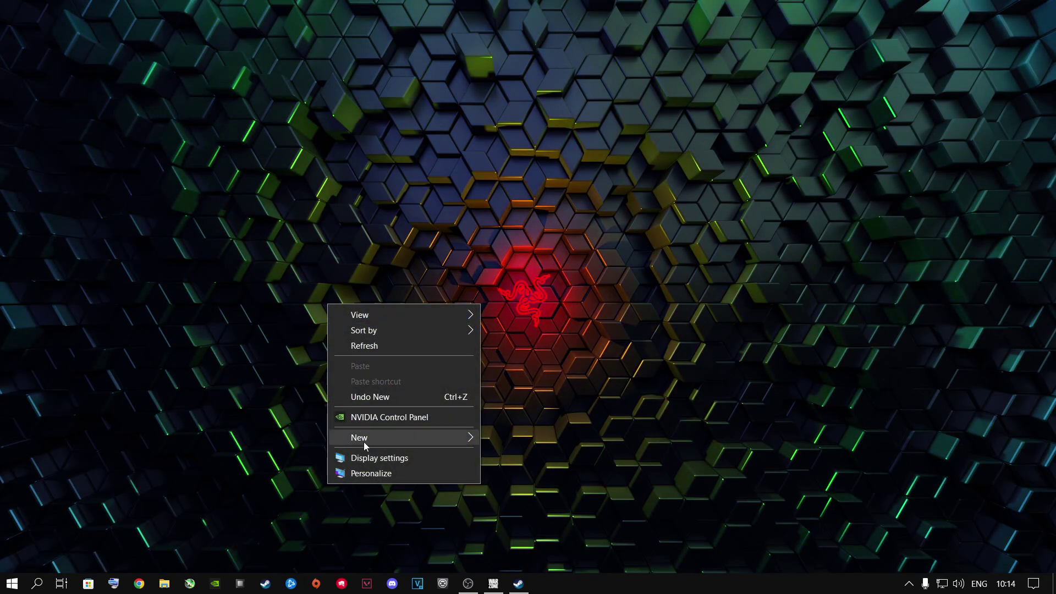
click(319, 413)
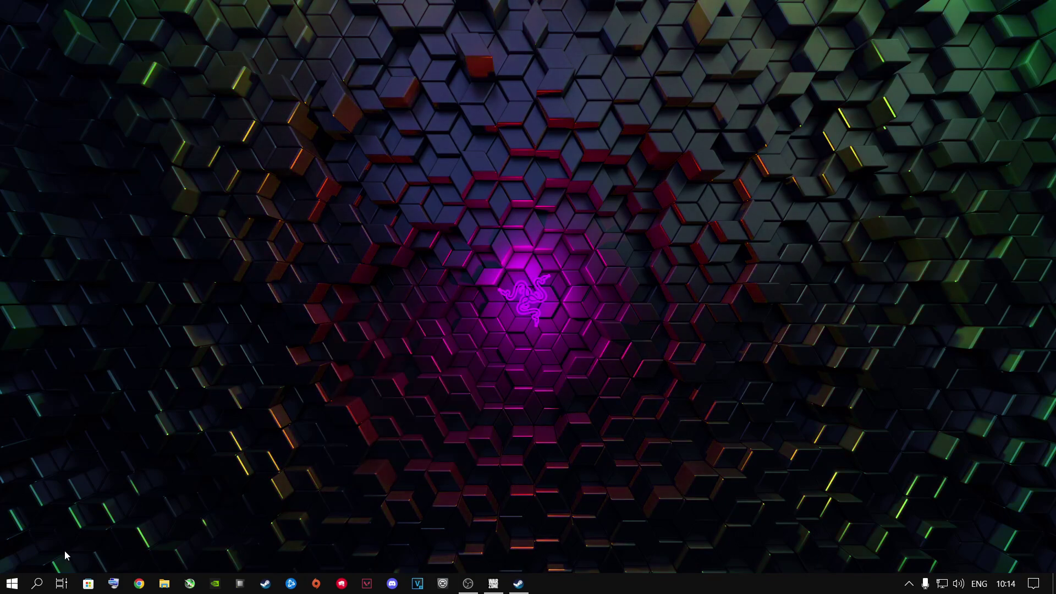
click(37, 583)
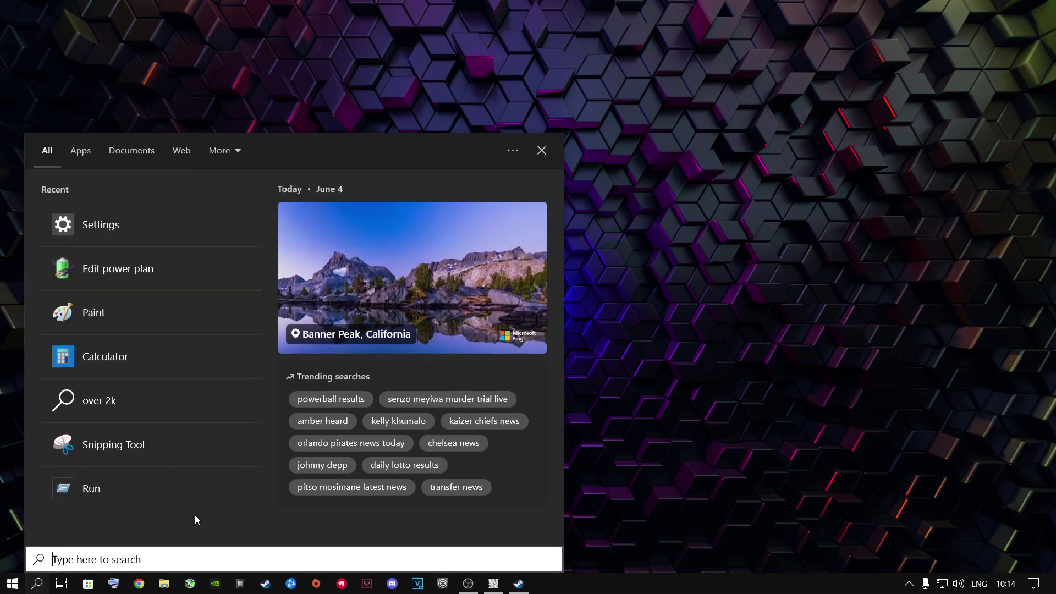
right_click(717, 263)
click(751, 375)
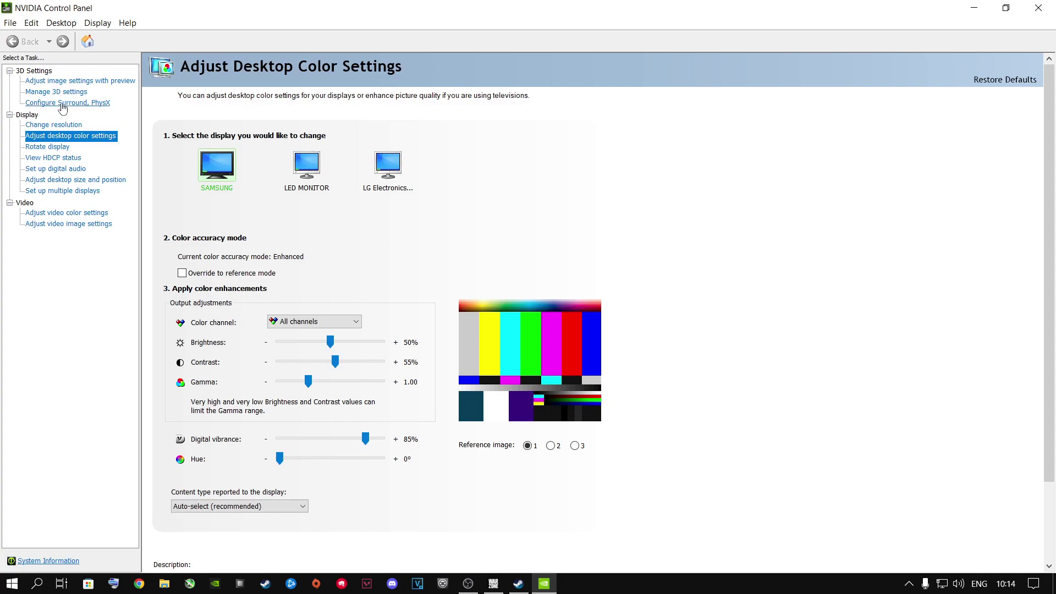
- In Adjust Image Settings with Preview, try the Performance, Balanced and Quality preferences, and switch back to the advanced 3D image settings
click(50, 83)
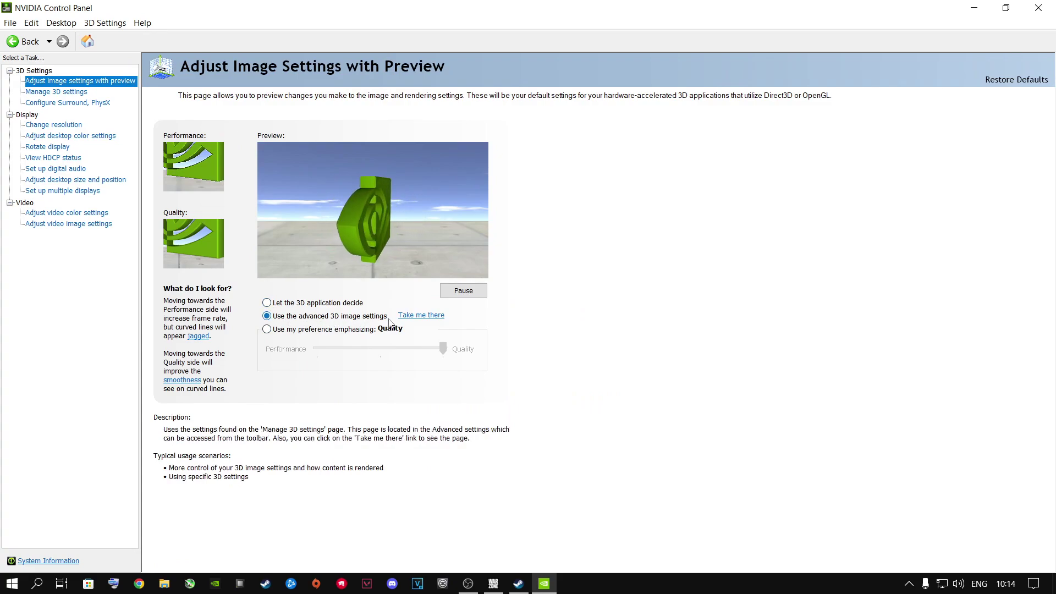
mouse_move(290, 330)
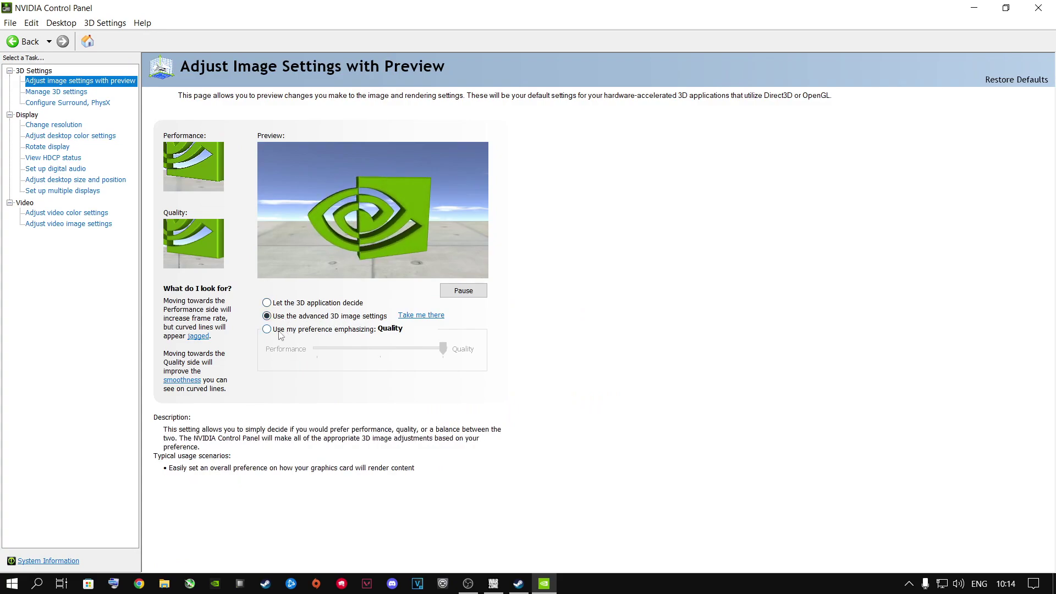
click(267, 330)
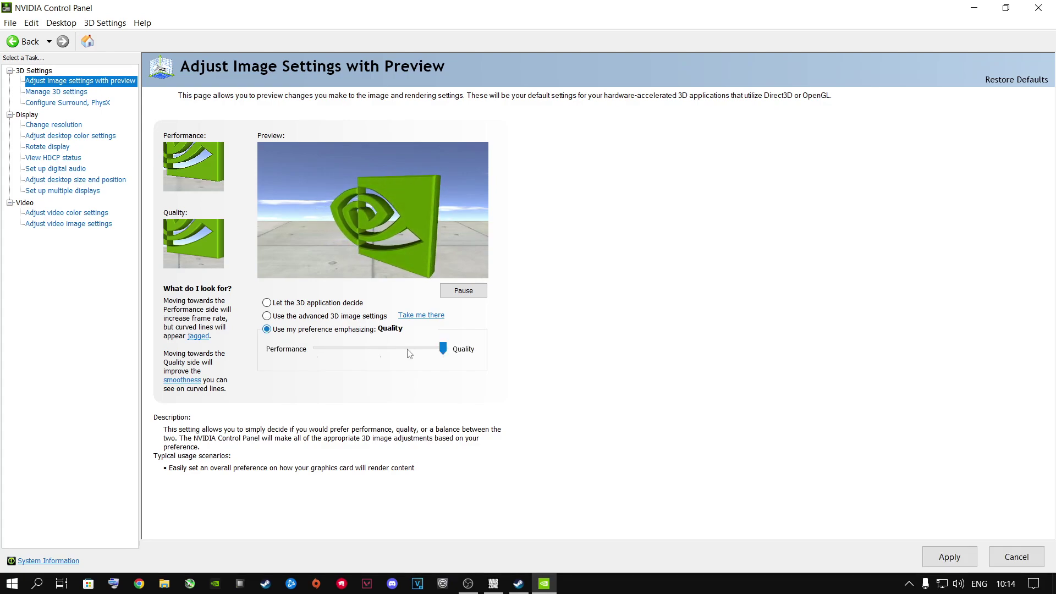
scroll(445, 352, up, 2)
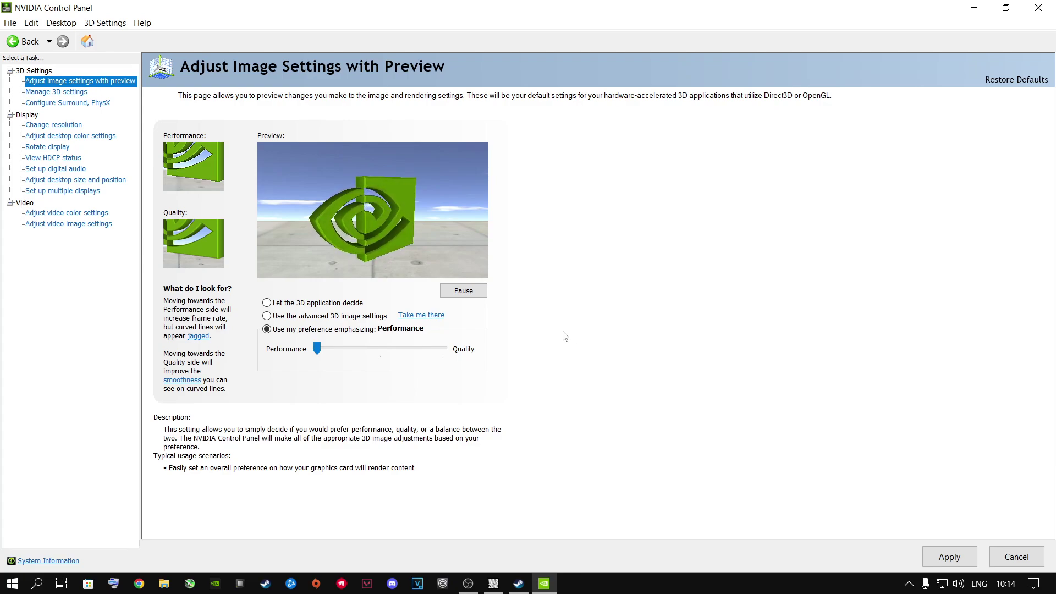
key(Right)
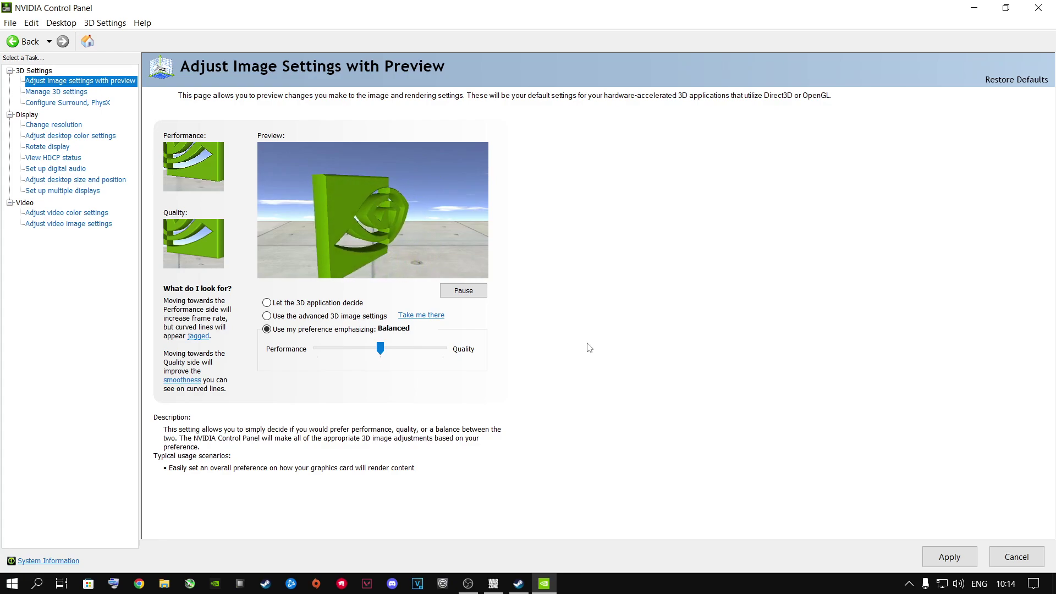
click(449, 352)
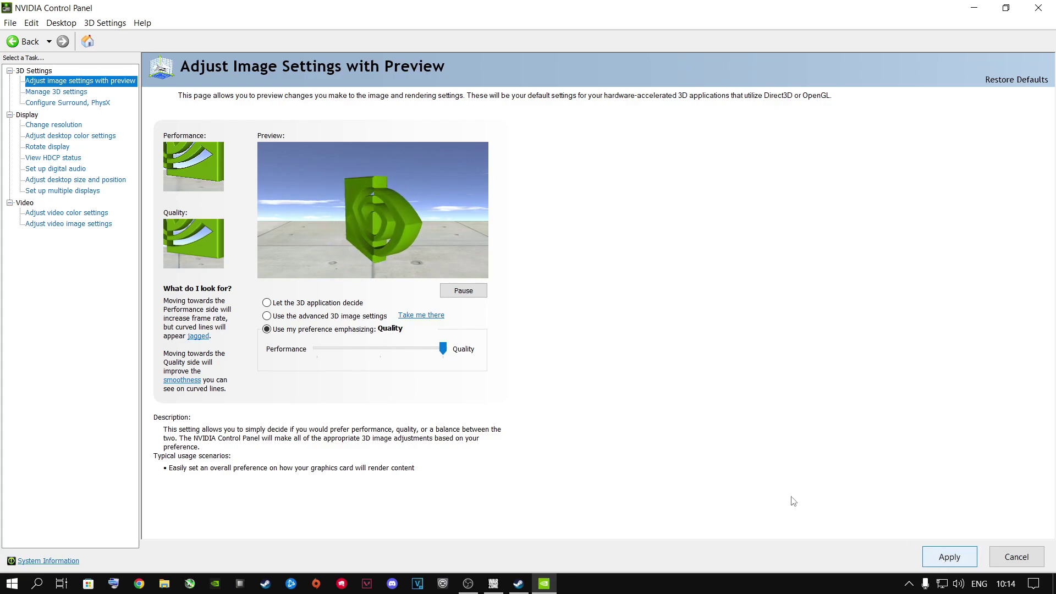
click(267, 316)
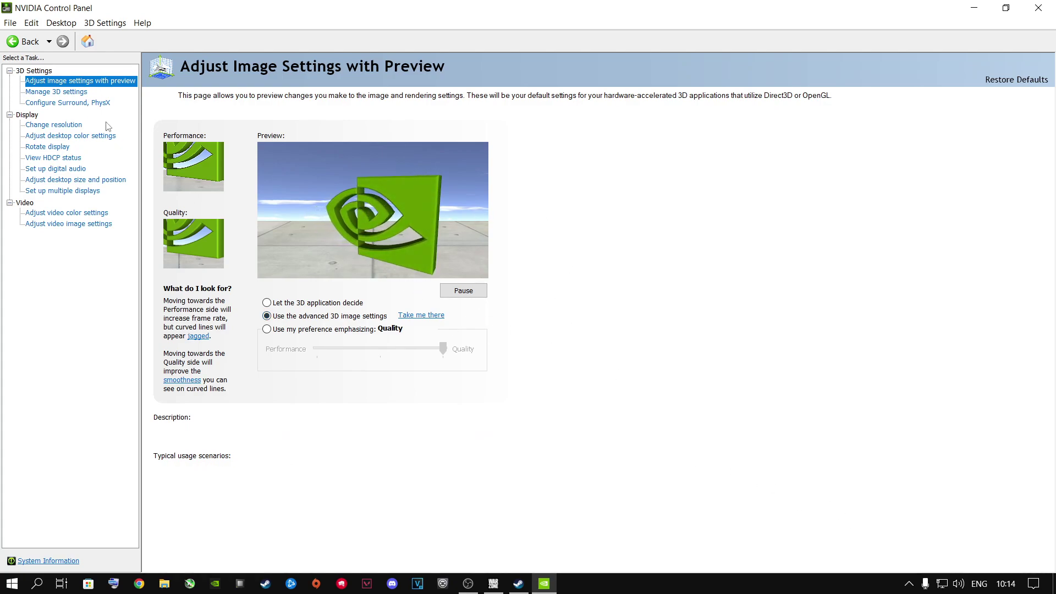
- In Configure Surround, PhysX, select NVIDIA GeForce RTX 2060 as the PhysX processor
click(61, 103)
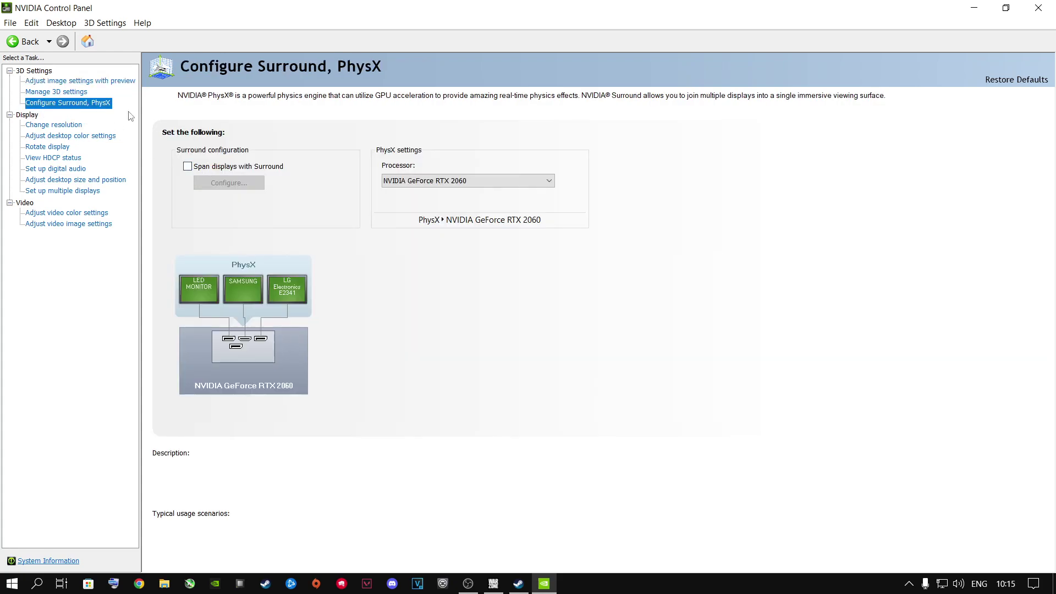
click(450, 185)
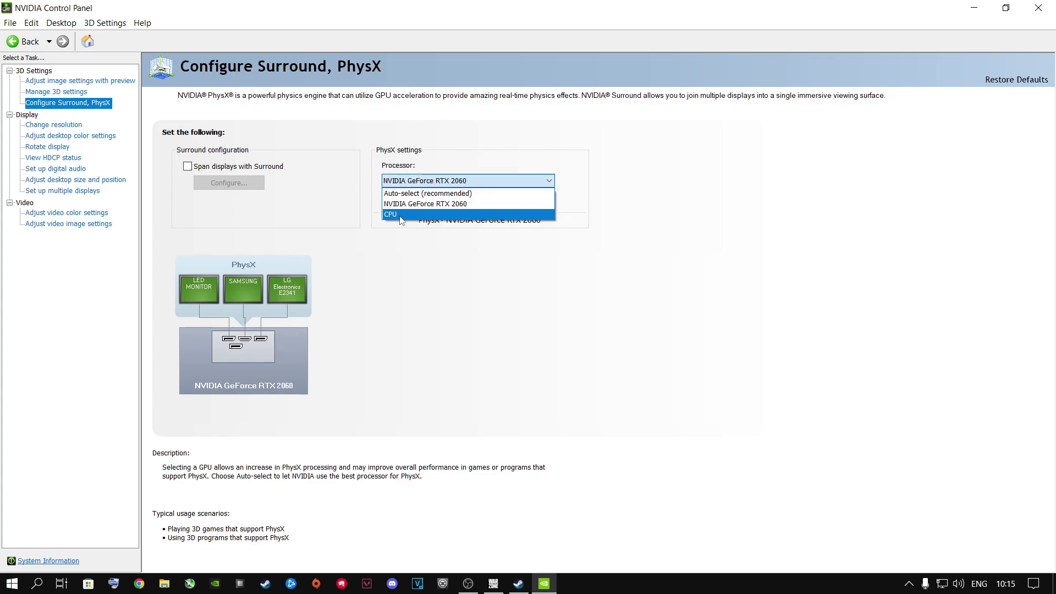
click(414, 205)
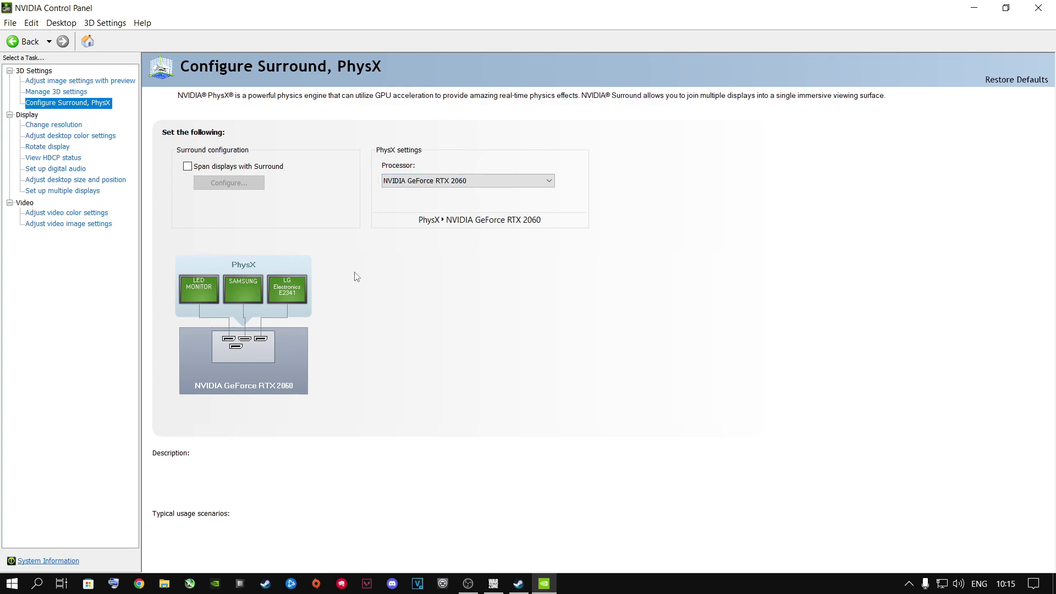
- Review the desktop color settings of the Samsung, LED and LG displays, and close the NVIDIA Control Panel
click(54, 137)
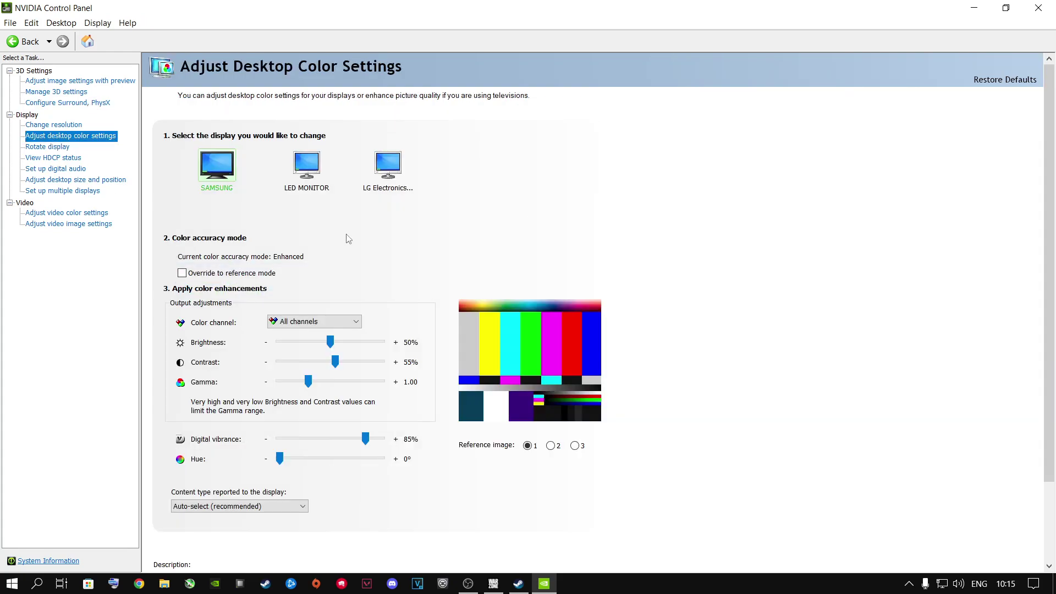
click(311, 185)
click(374, 179)
click(314, 172)
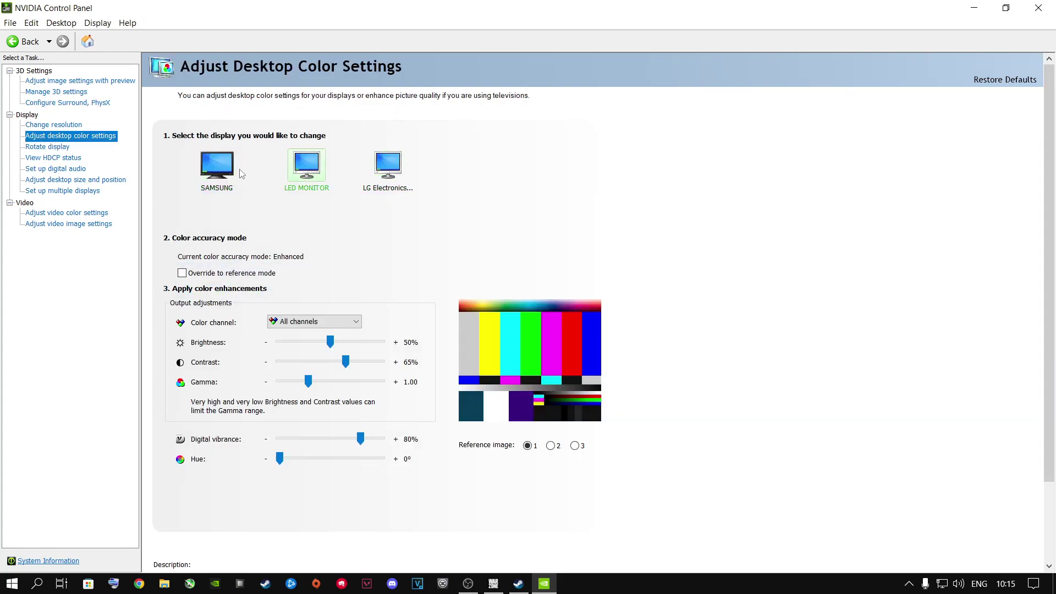
click(233, 173)
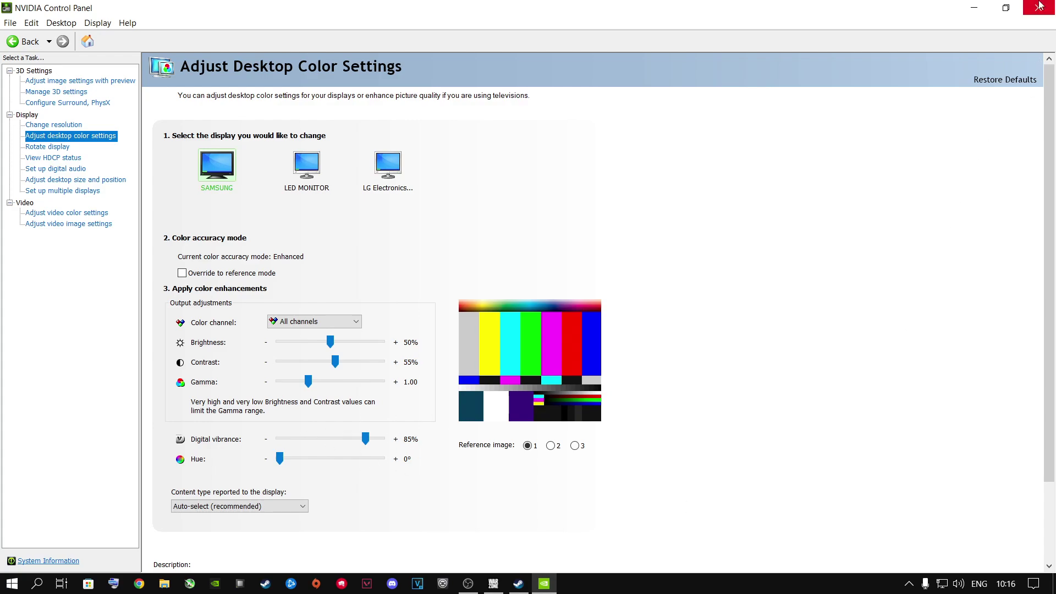
click(1039, 8)
- Search Windows for "device manager" and open Device Manager
key(super+s)
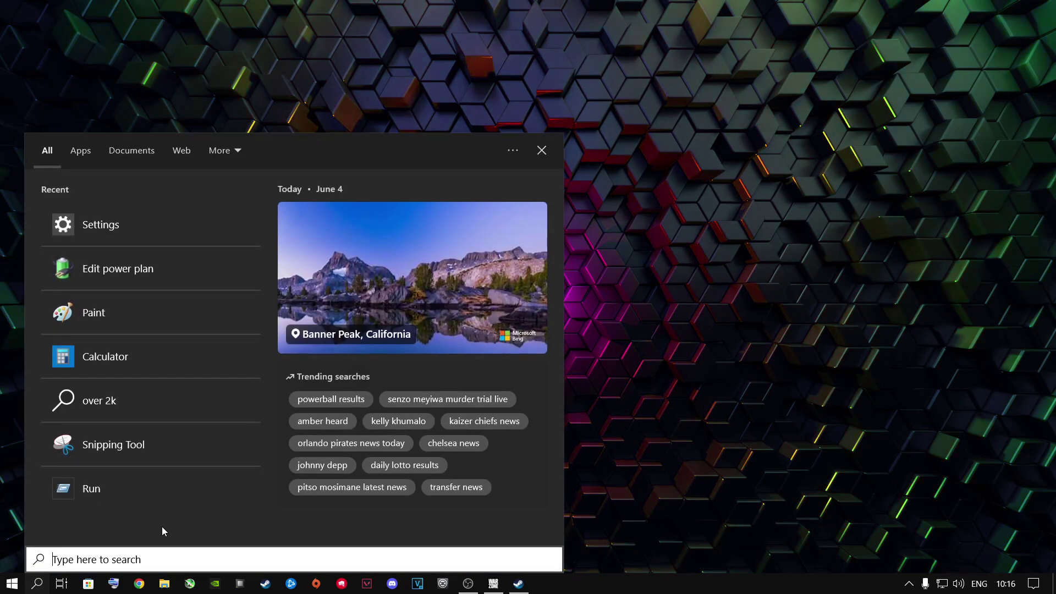
text(d)
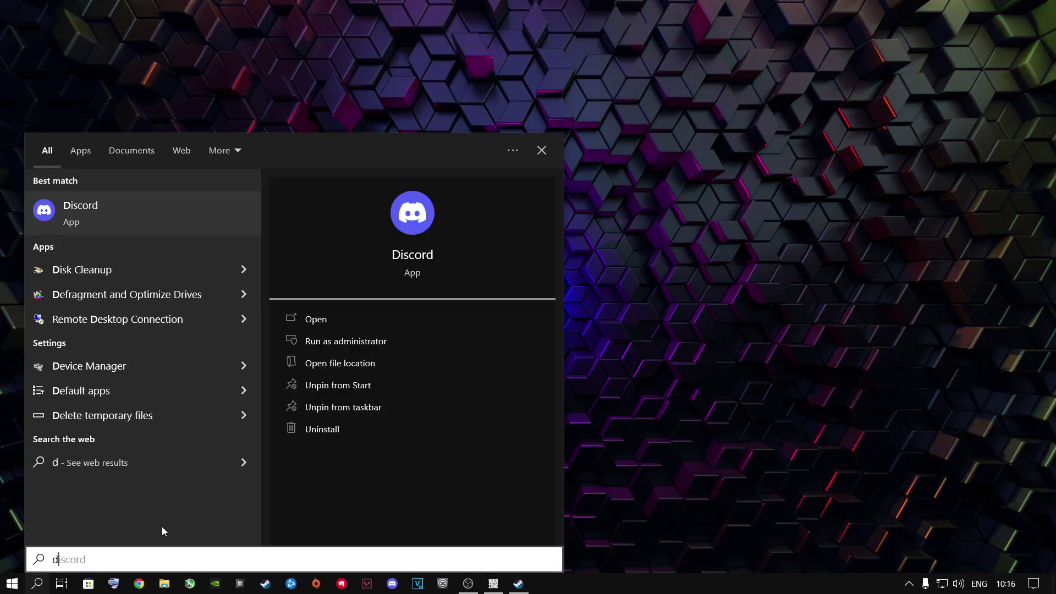
text(evice manager)
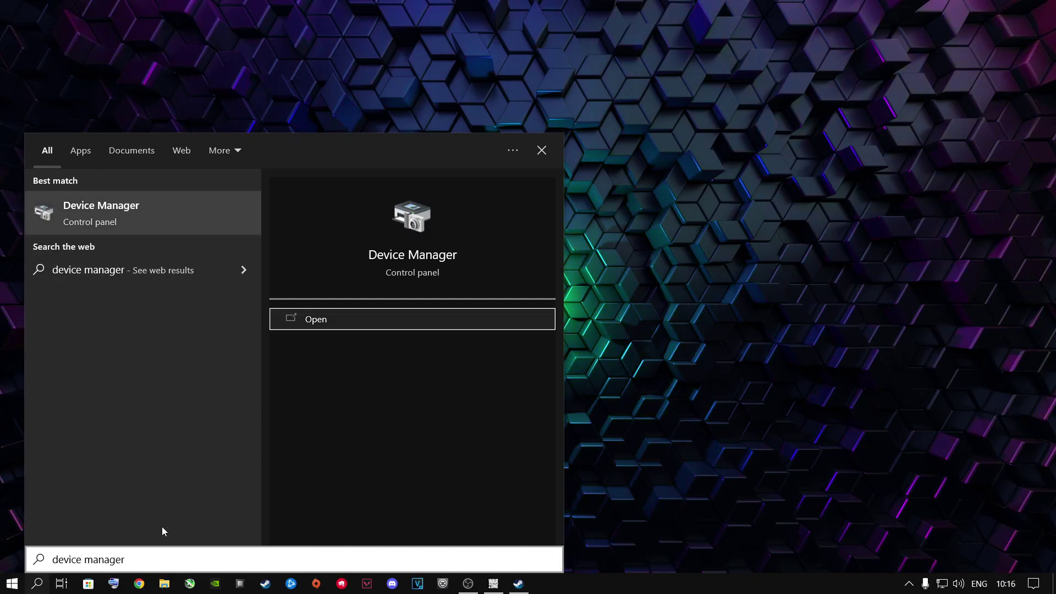
key(Return)
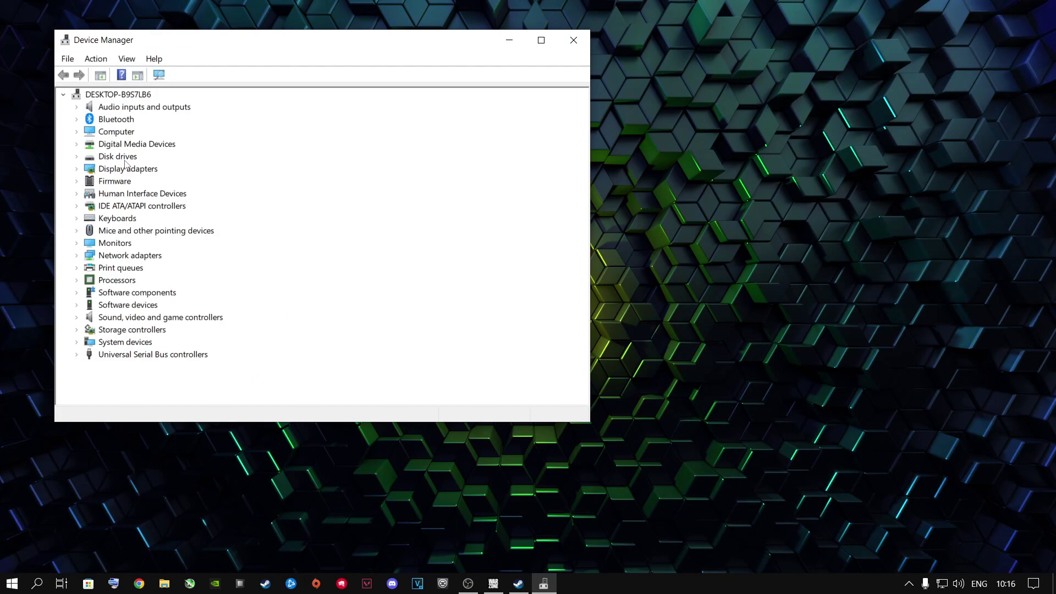
- Search automatically for updated drivers for the NVIDIA GeForce RTX 2060 display adapter and close the update wizard
click(77, 169)
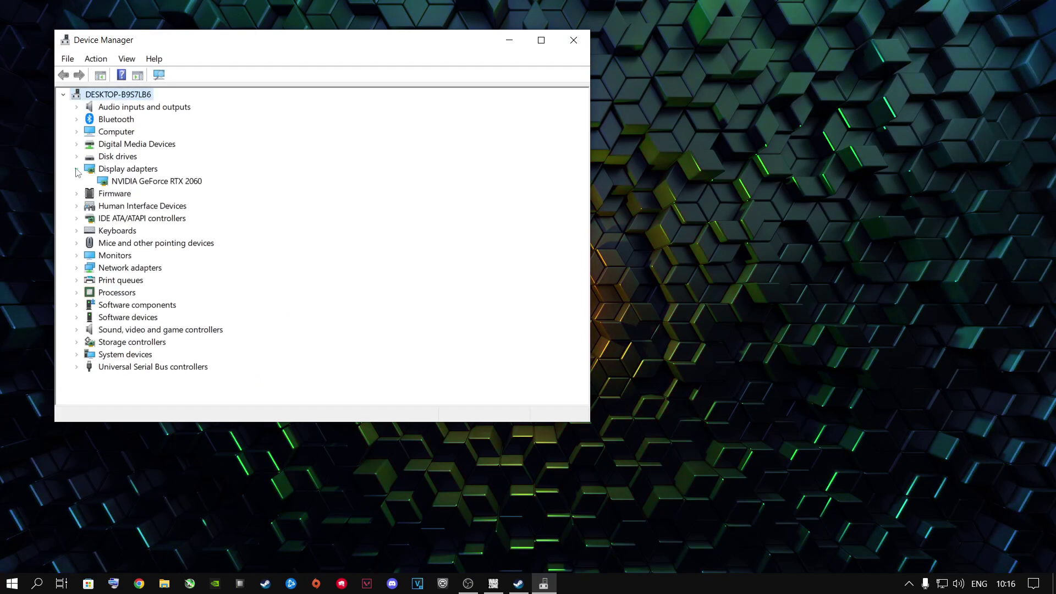
right_click(142, 182)
click(180, 192)
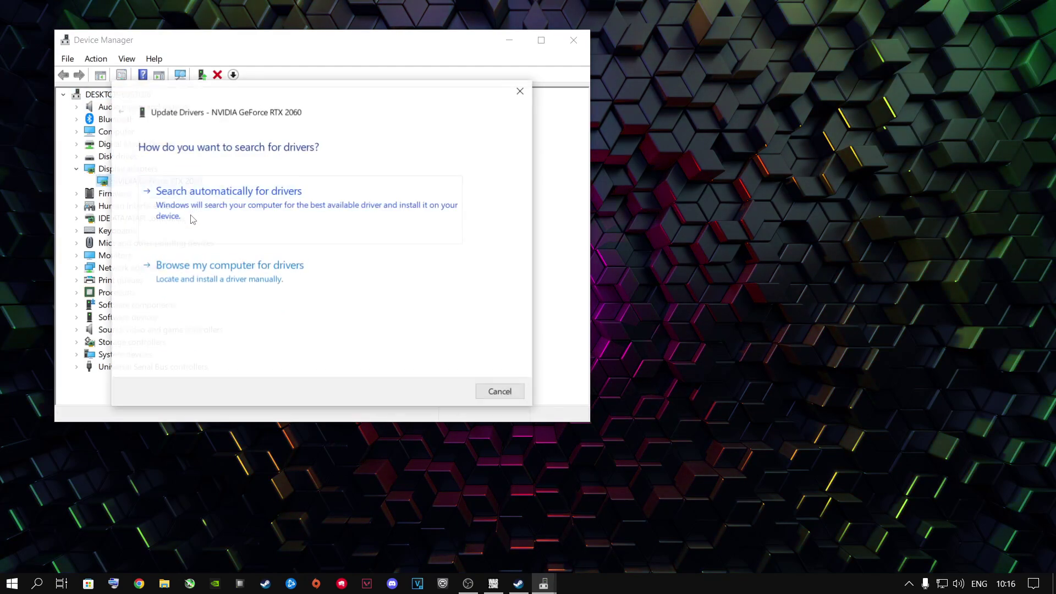
click(236, 212)
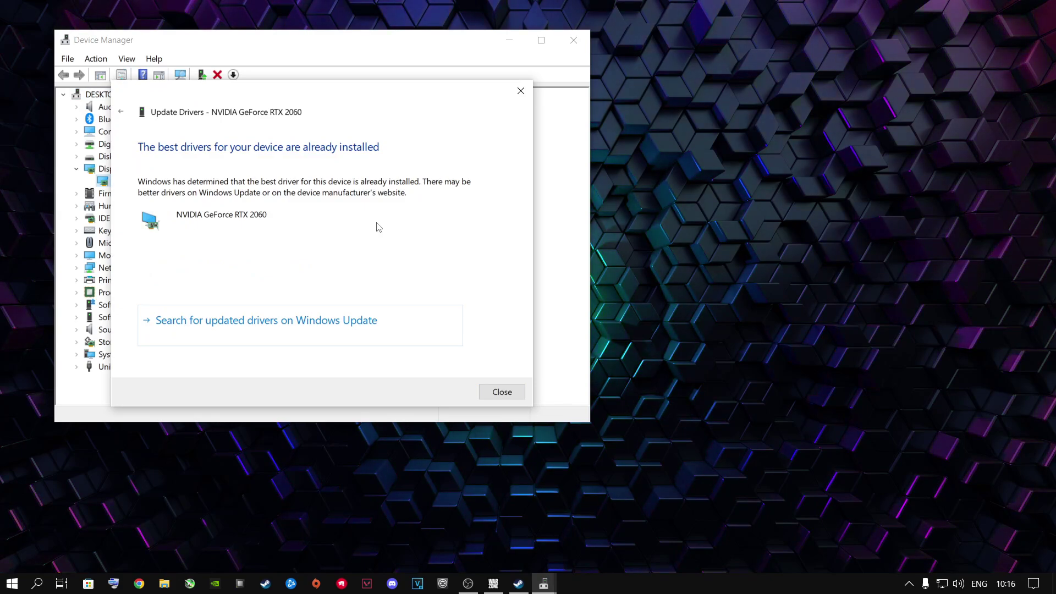
click(520, 91)
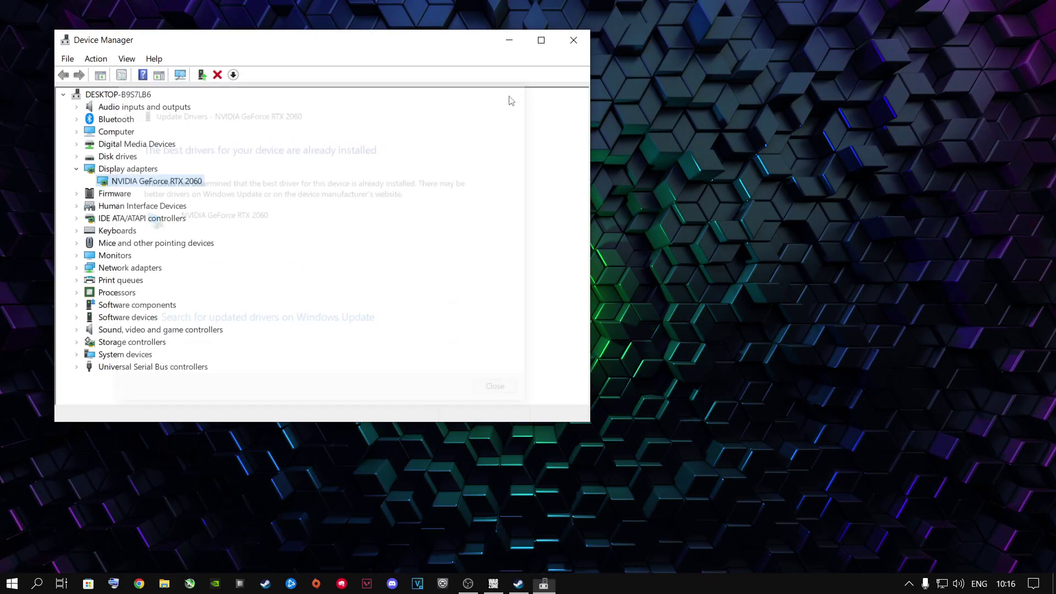
- Collapse the display adapters category and scan the whole computer for hardware changes
click(77, 170)
right_click(97, 95)
click(132, 105)
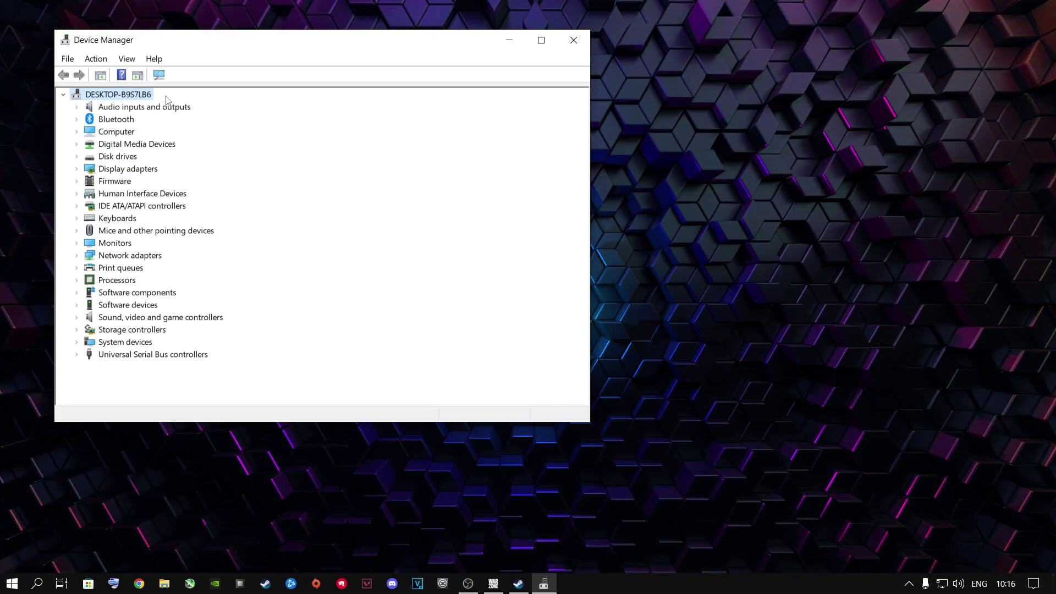
- Close Device Manager and, with the game running, go from Call of Duty: Modern Warfare to its process details in Task Manager
click(573, 40)
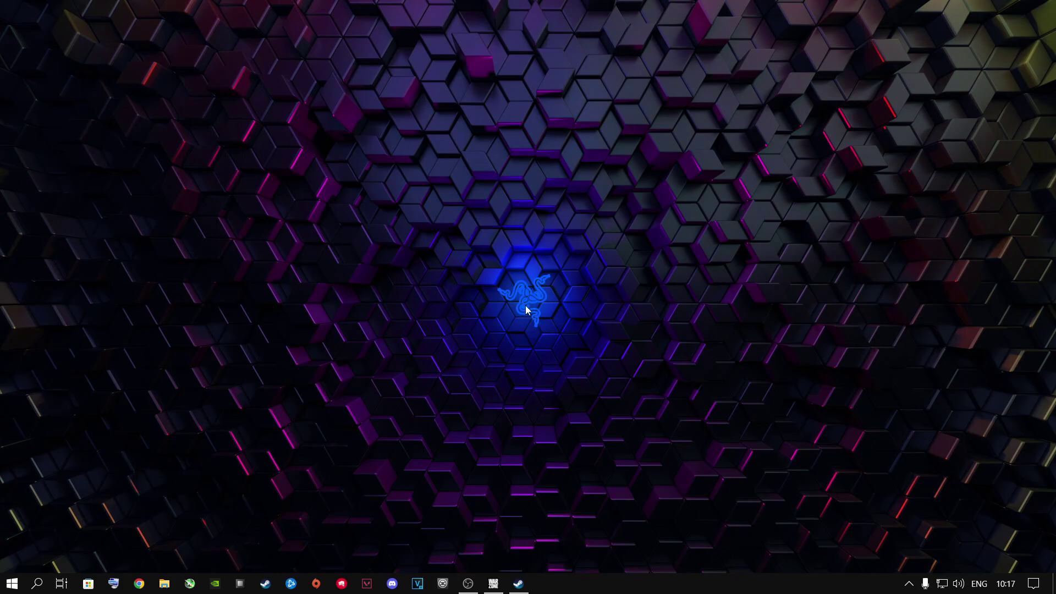
click(494, 583)
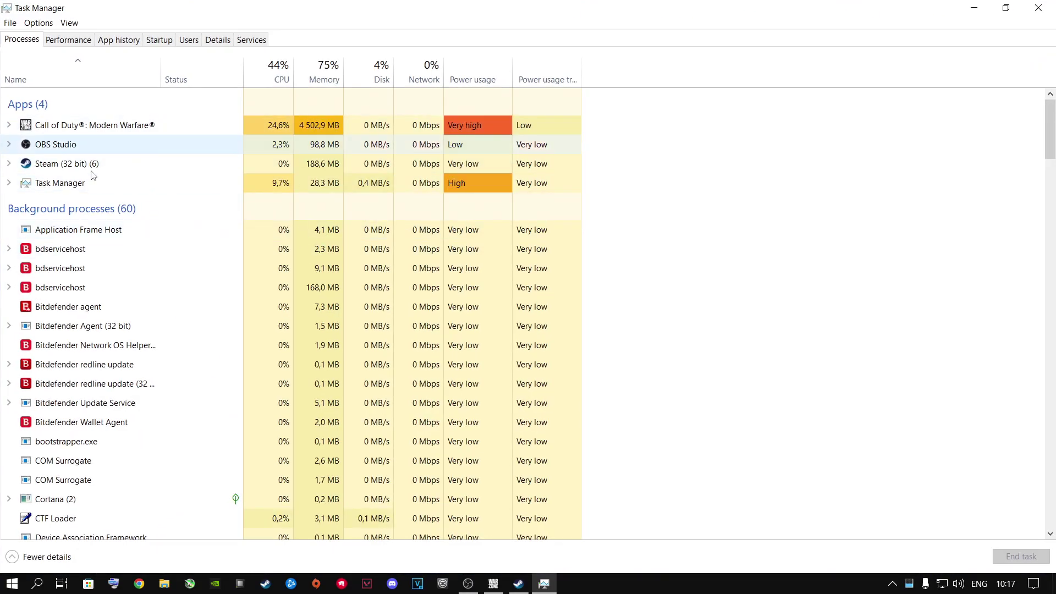
right_click(53, 126)
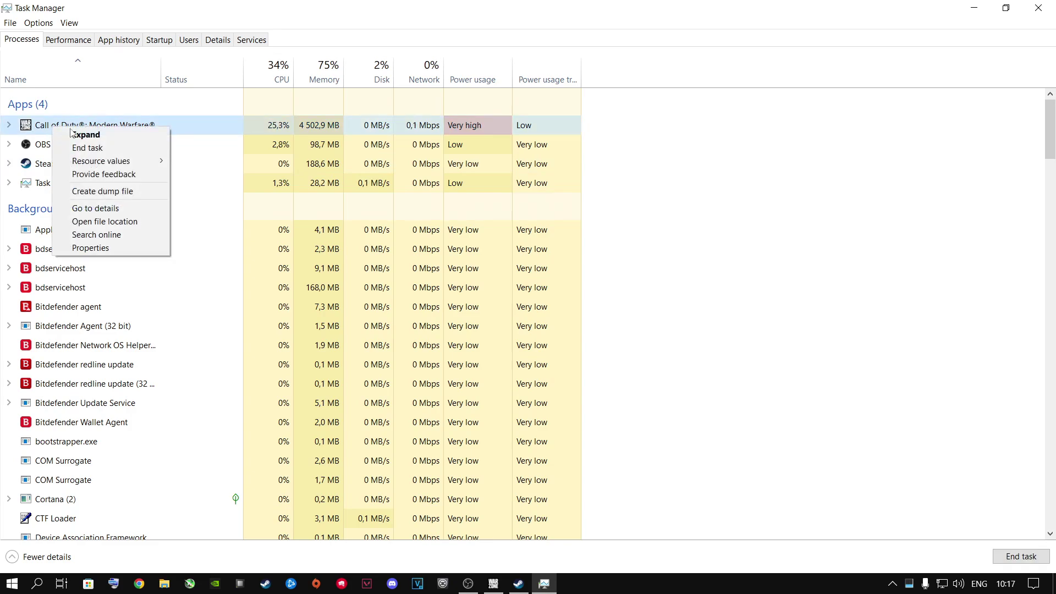
click(94, 208)
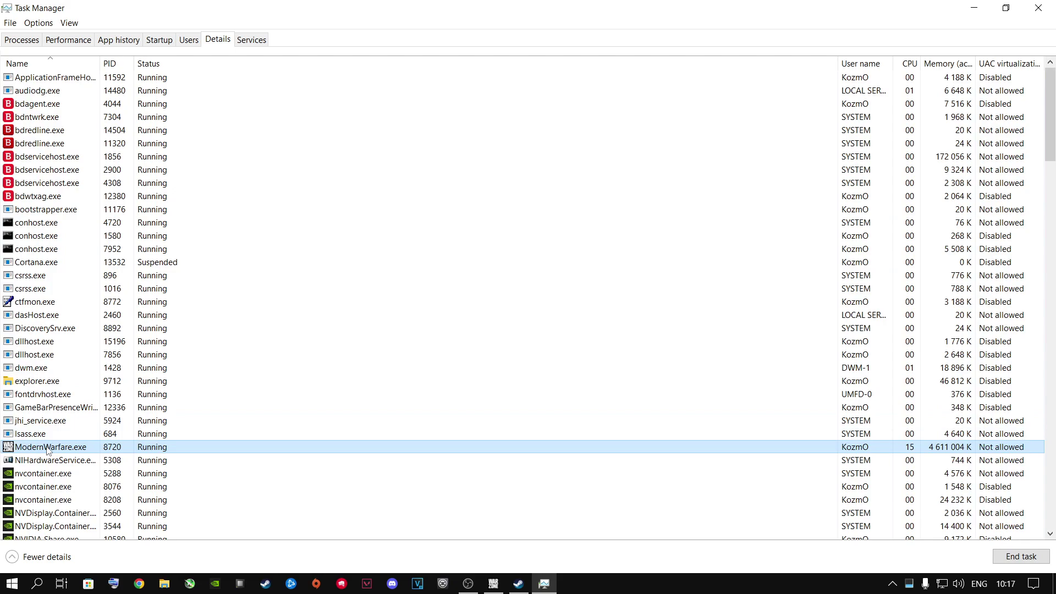
- Check the priority options of the ModernWarfare.exe process, looking at High, and close Task Manager
right_click(47, 448)
mouse_move(128, 326)
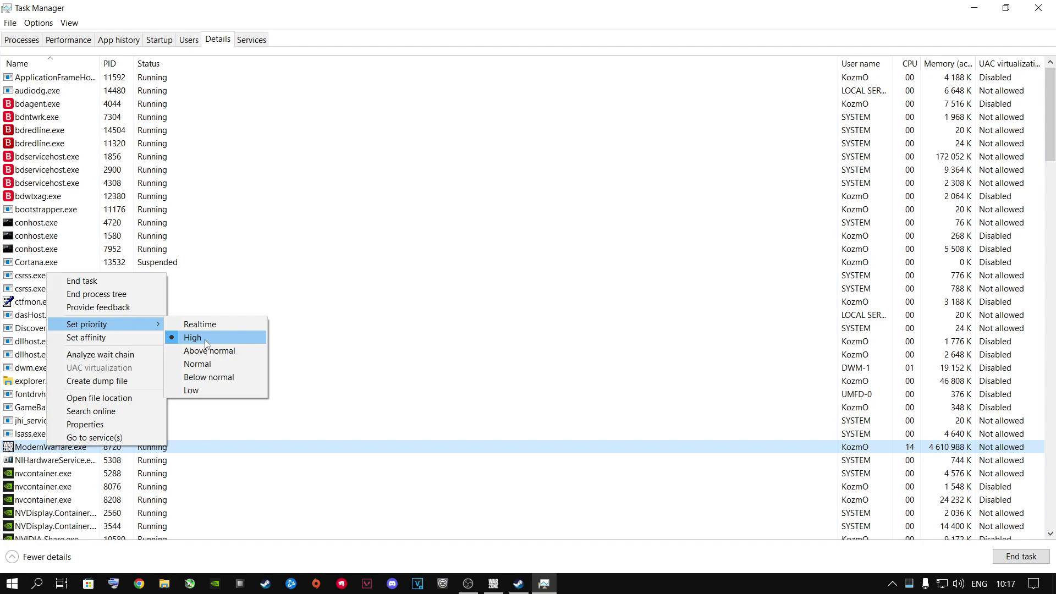
click(1036, 5)
click(1036, 5)
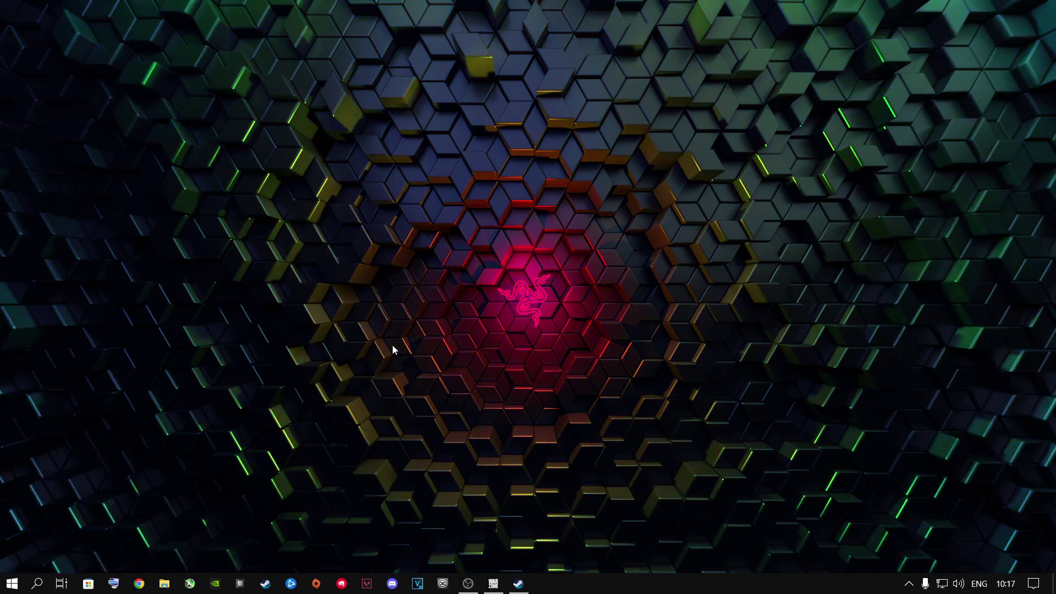
- Open MSI Afterburner, compare saved profiles 1 and 2, and load profile 1 with core and memory clocks at +100 MHz
click(192, 584)
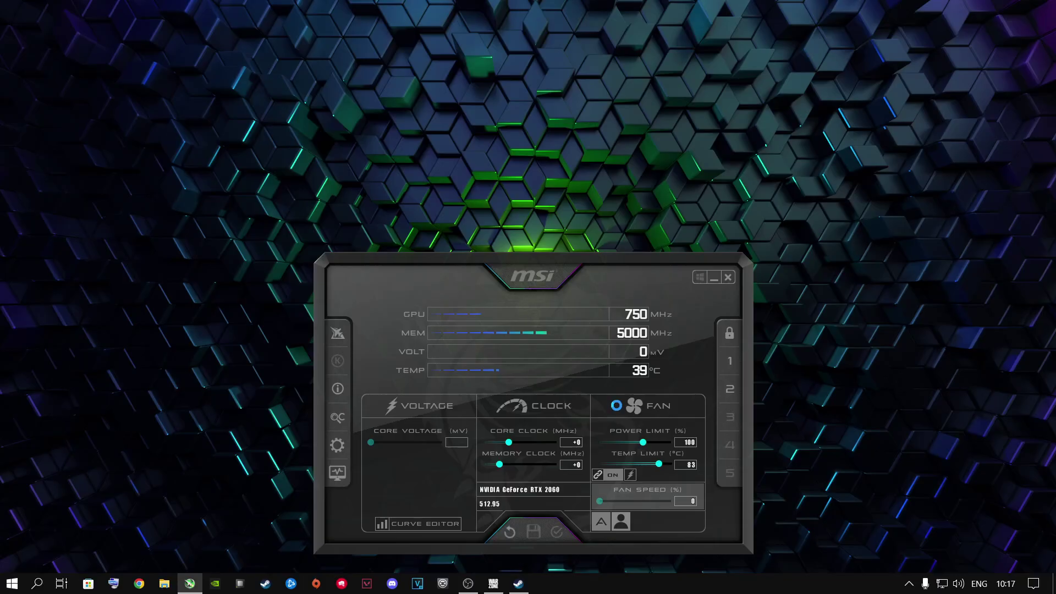
drag(544, 264, 474, 123)
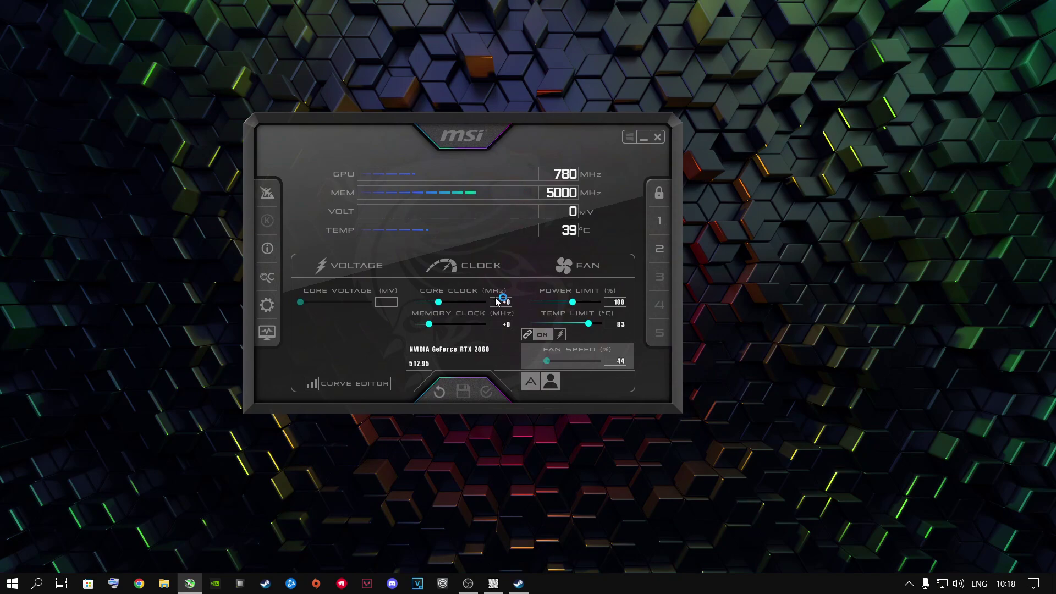
click(660, 222)
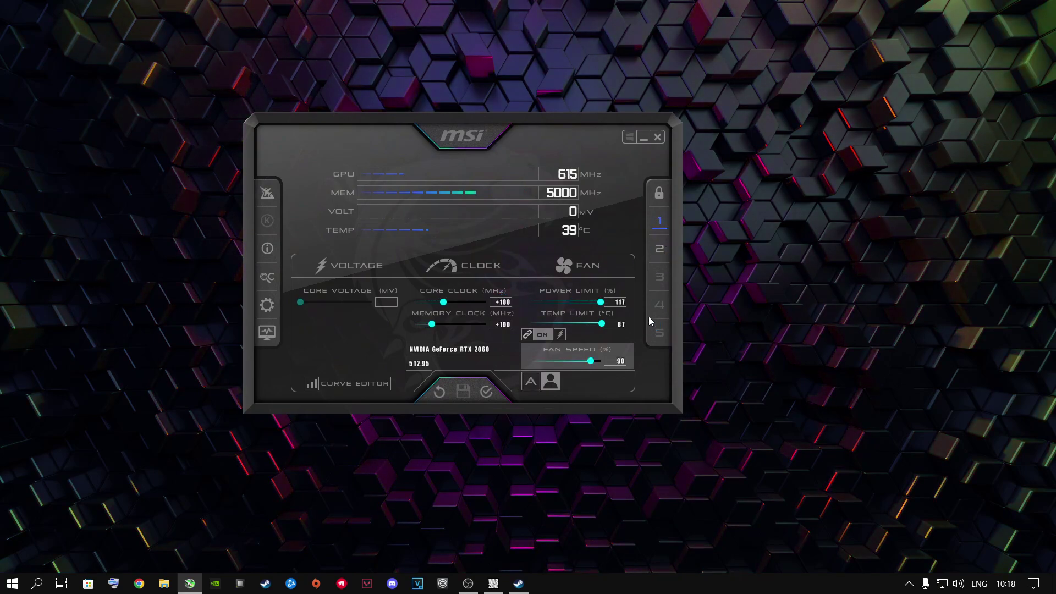
click(660, 254)
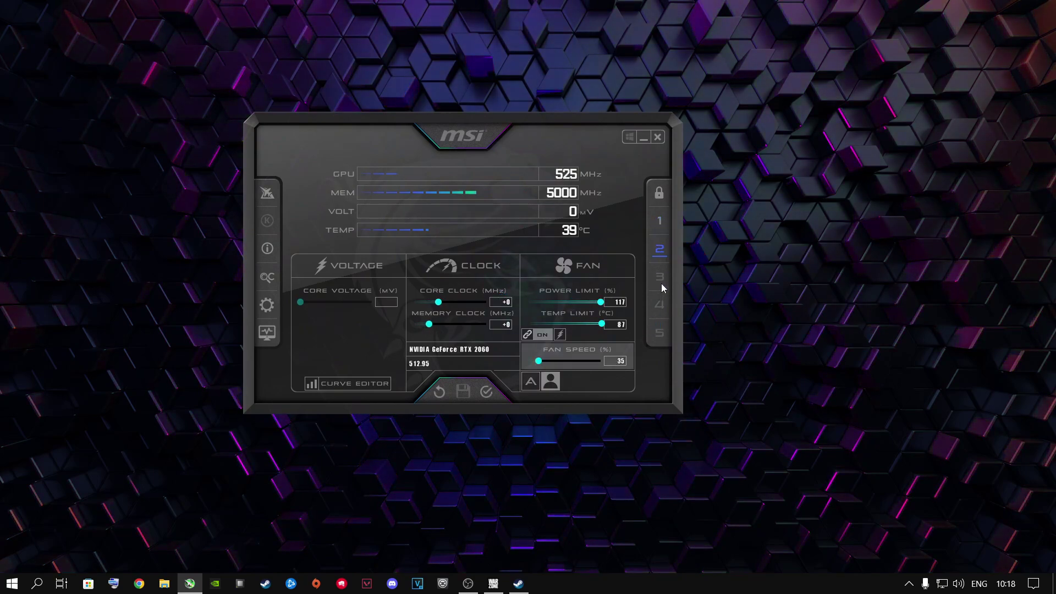
click(659, 223)
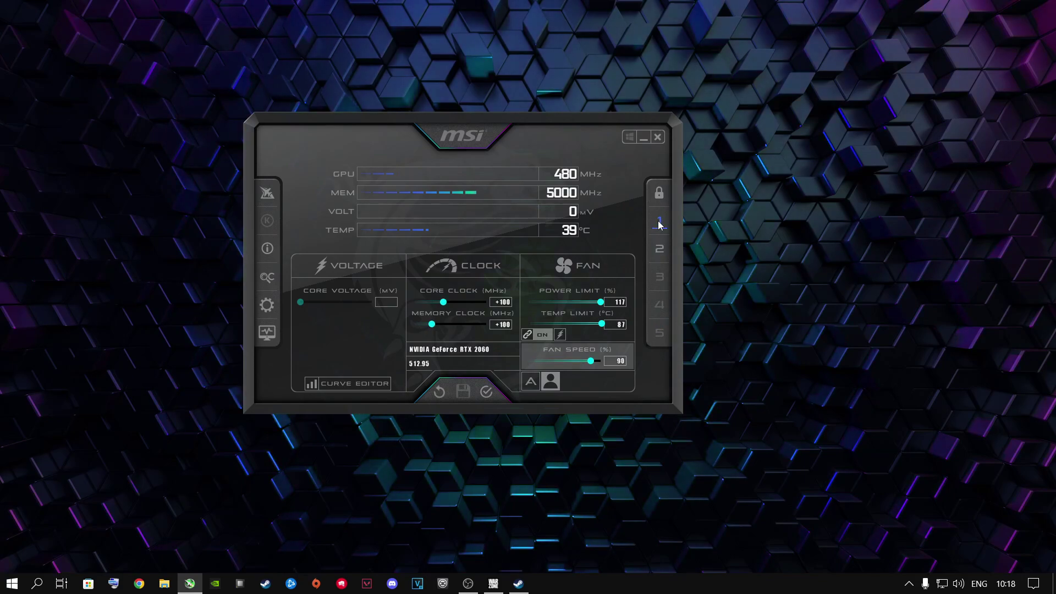